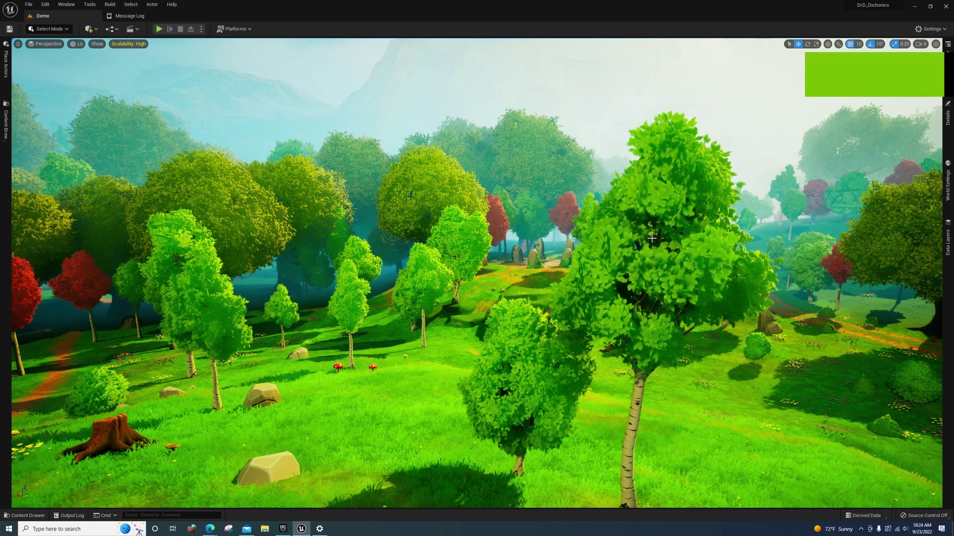
Step: Fly the camera from the hillside across the stylized forest scene
right_click_drag(658, 232, 653, 228)
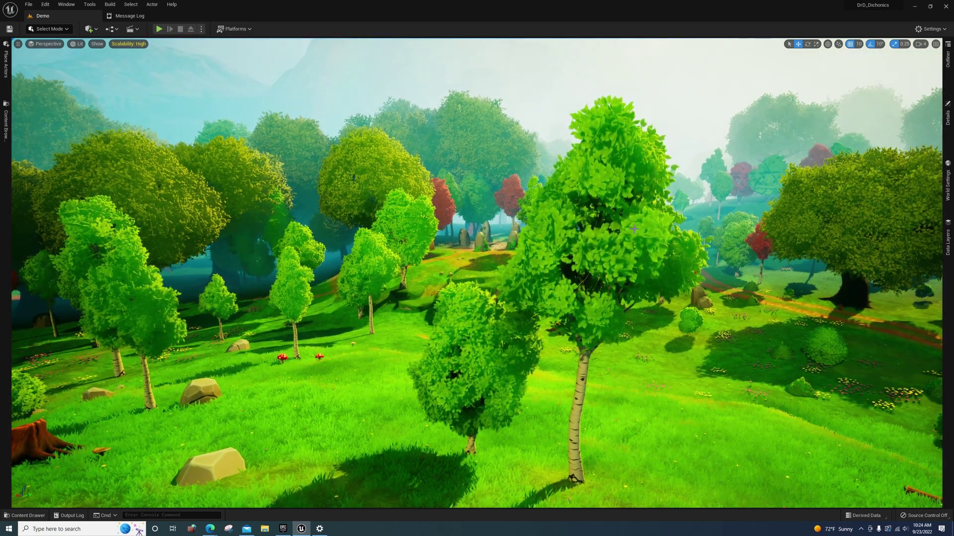
right_click_drag(634, 229, 666, 228)
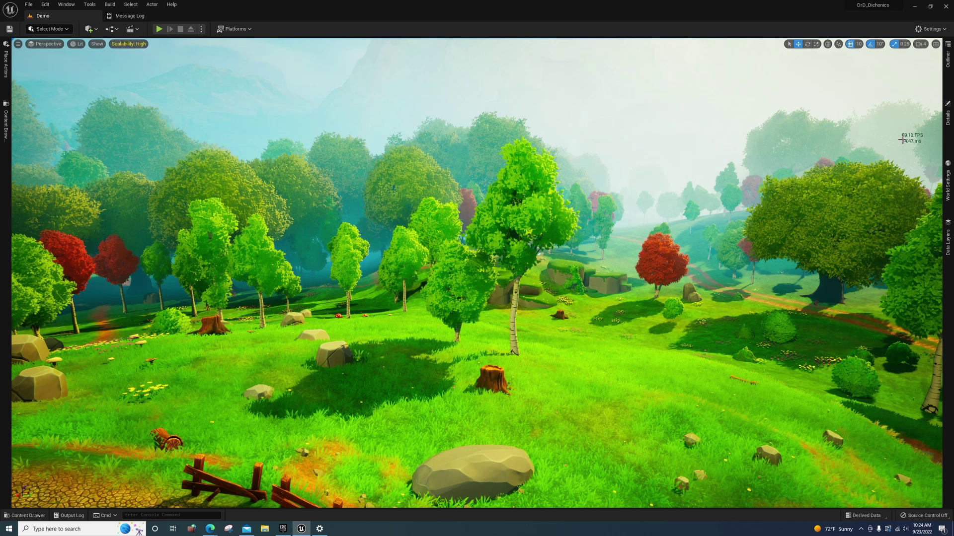
Step: Show frame, game, draw and GPU timings with the 'stat unit' console command
type("stat unit")
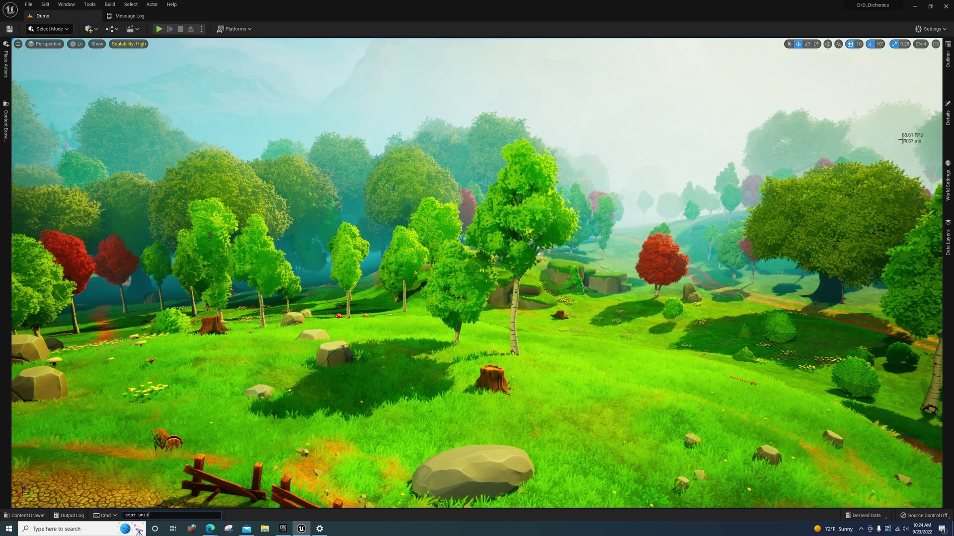
key("Return")
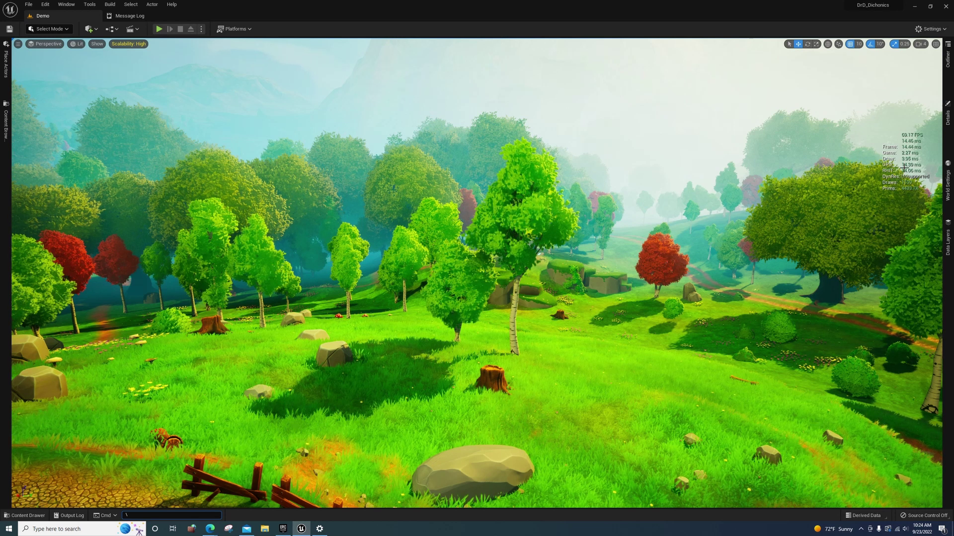
scroll(815, 214, "down", 5)
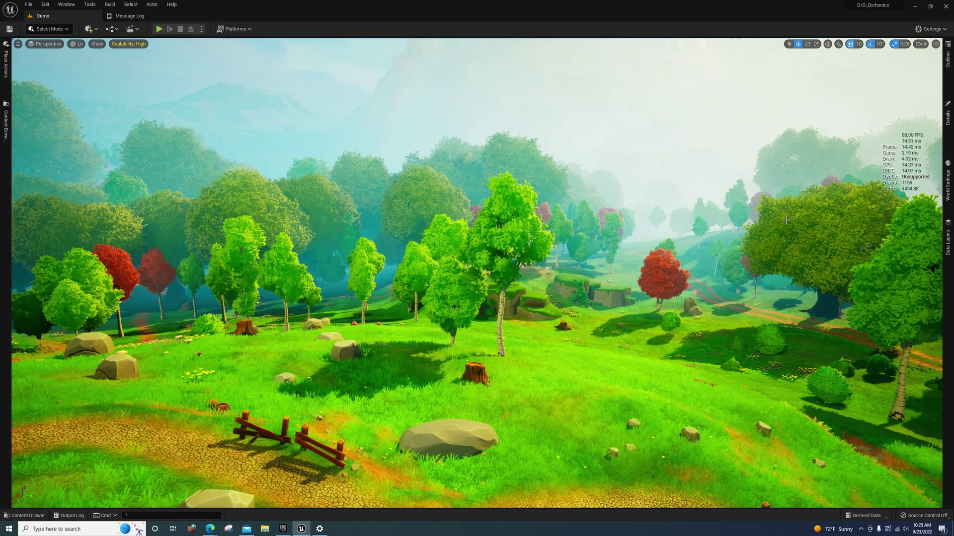
Step: Capture a frame's GPU profile with 'ProfileGPU' to open the GPU Visualizer
left_click(139, 515)
left_click(352, 291)
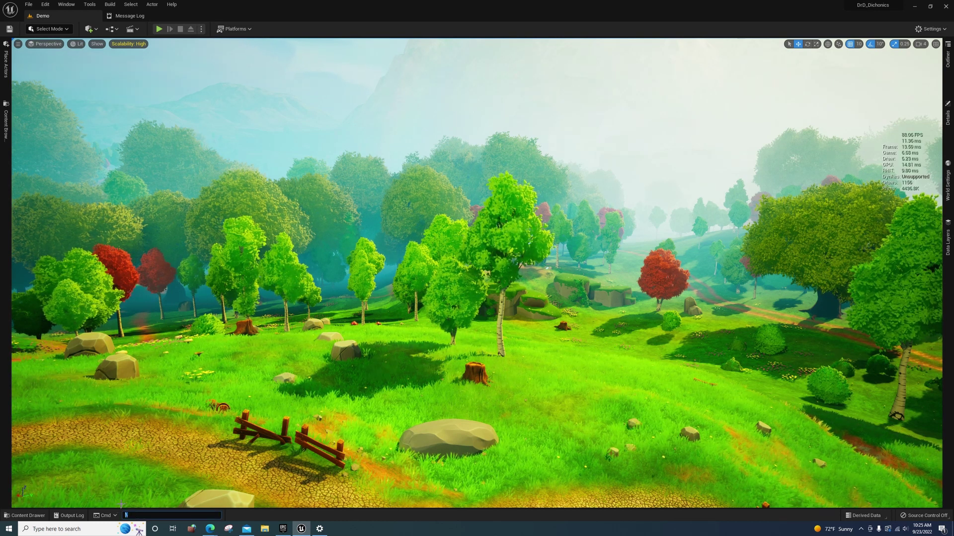
type("ProfileGPU")
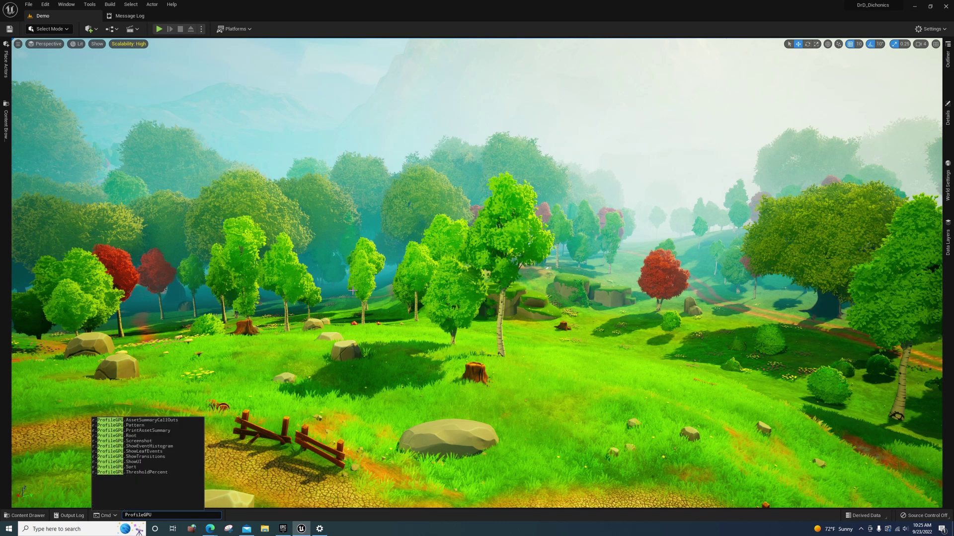
key("Return")
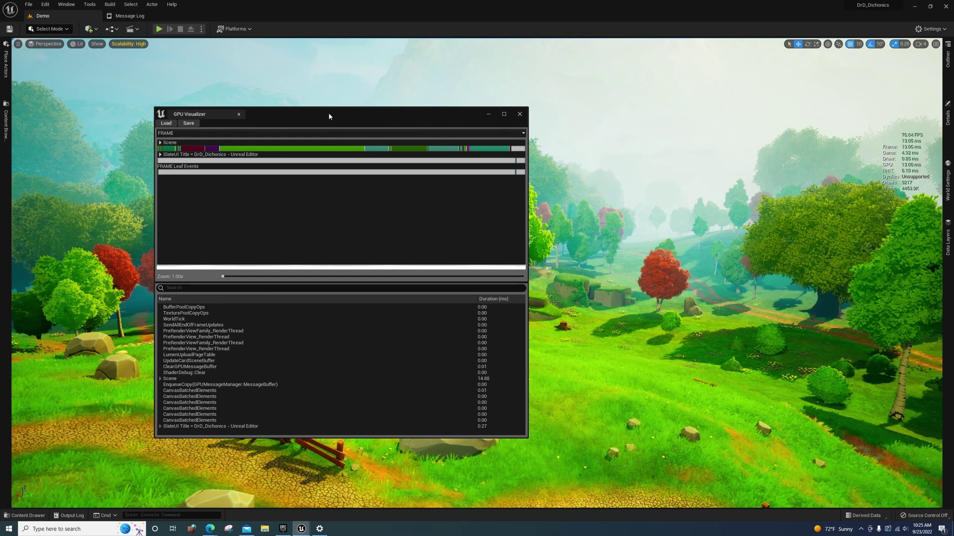
Step: Reposition the GPU Visualizer and sort the profile by Duration (ms), longest first
left_click_drag(329, 116, 433, 100)
left_click(601, 283)
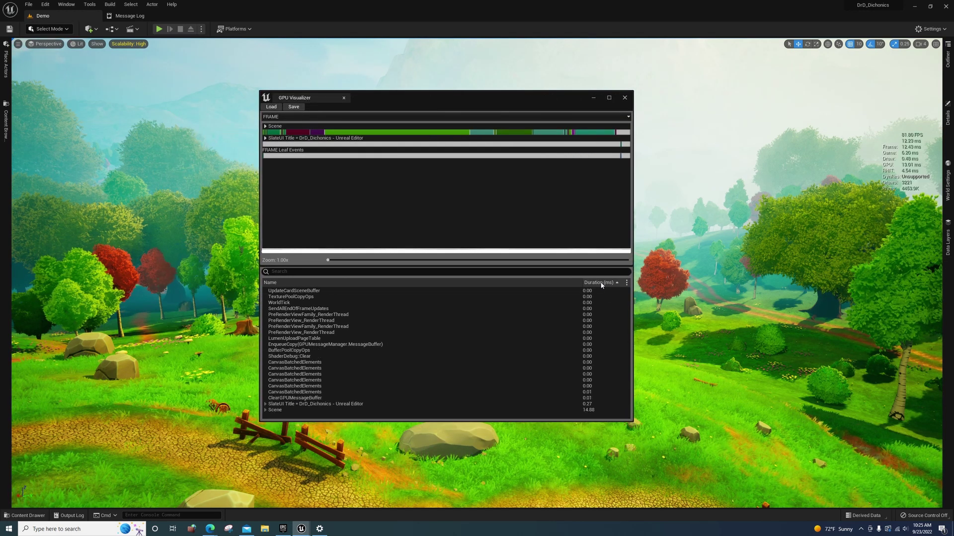
left_click(601, 283)
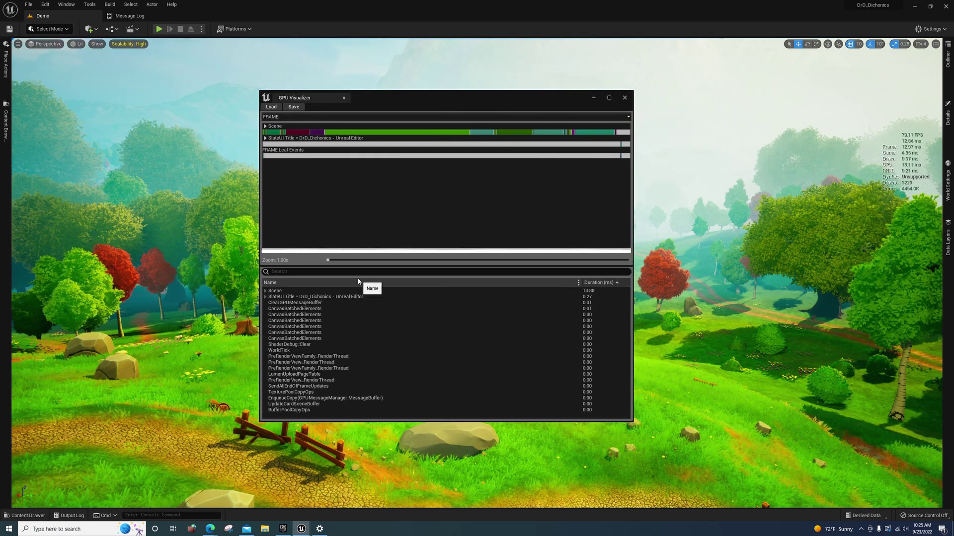
left_click(265, 291)
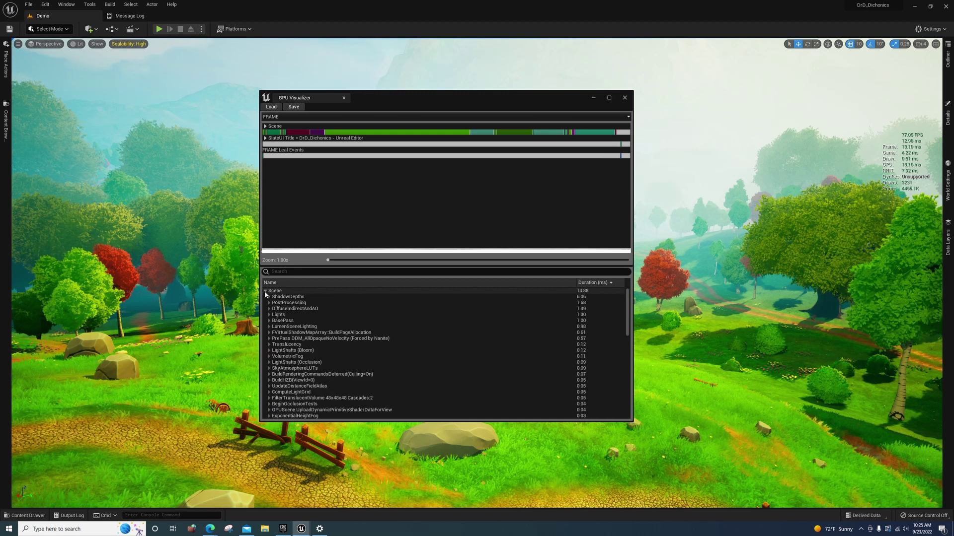
left_click(594, 286)
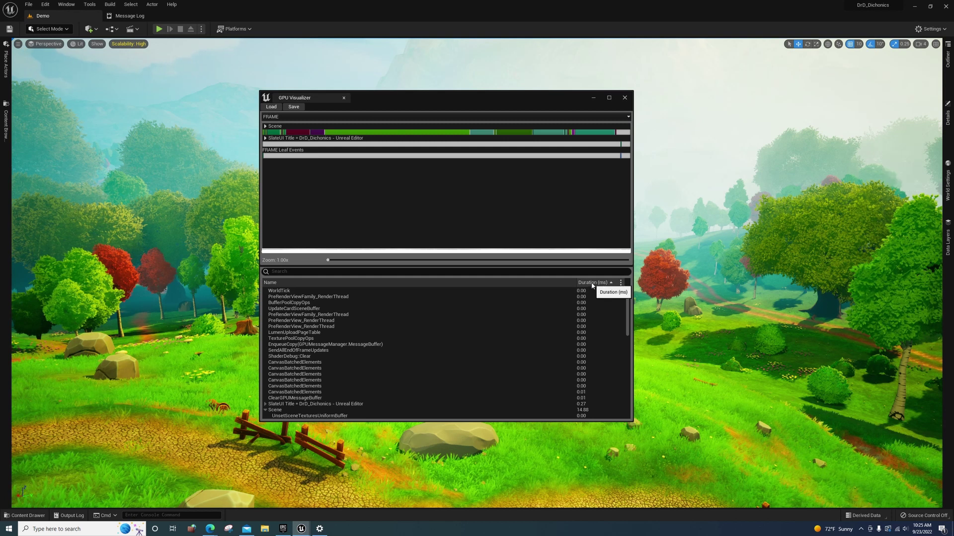
left_click(593, 284)
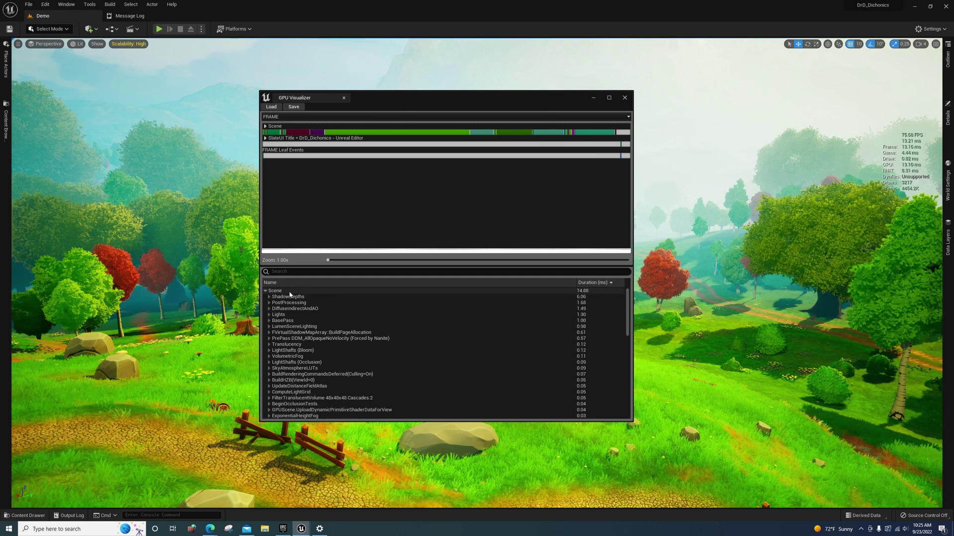
Step: Expand Scene > ShadowDepths > RenderVirtualShadowMaps for per-light costs (3.51 and 2.48 ms), and show the Outliner
left_click(266, 292)
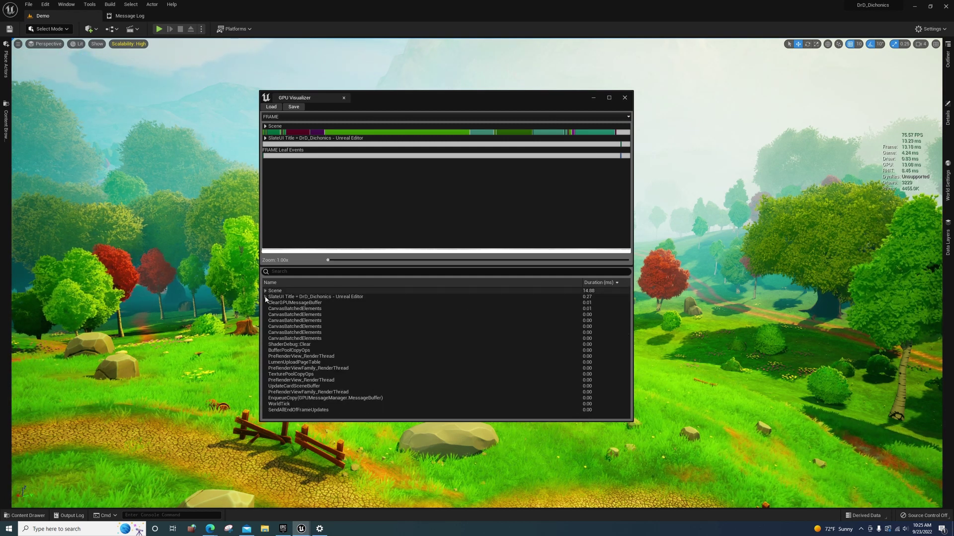
left_click(266, 297)
left_click(266, 297)
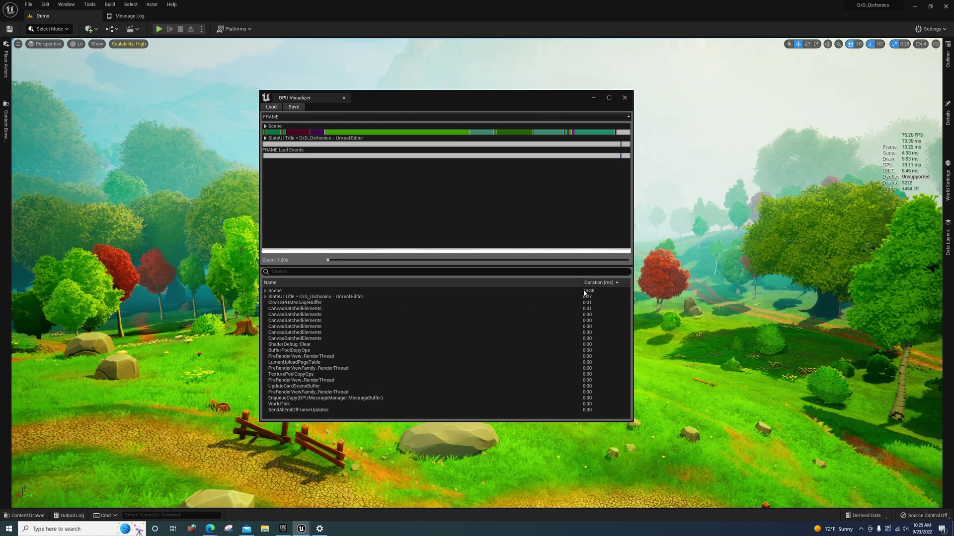
left_click(265, 292)
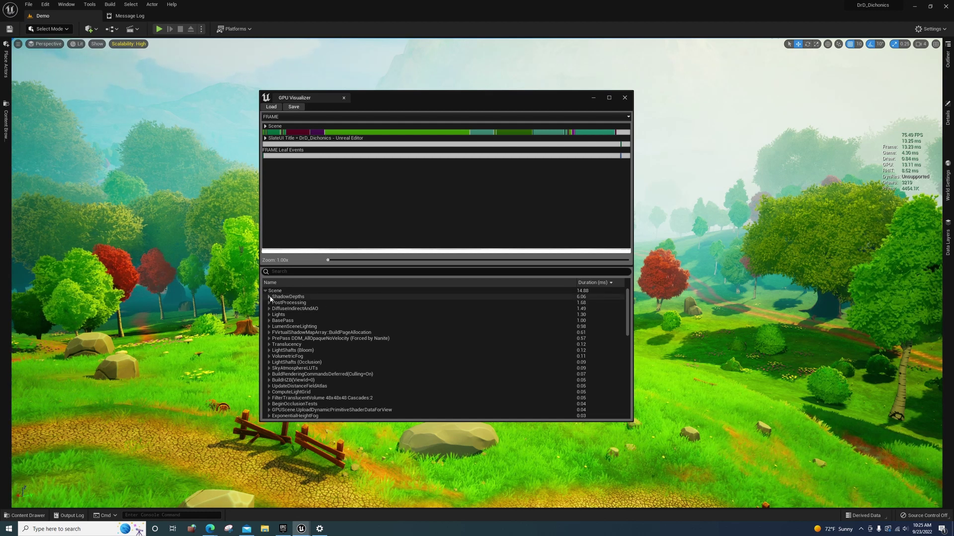
left_click(270, 297)
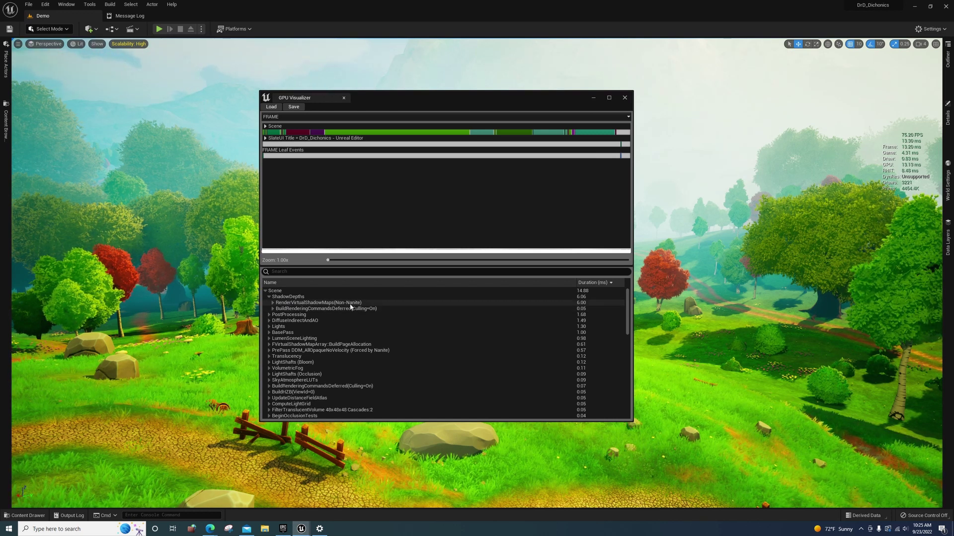
left_click(273, 303)
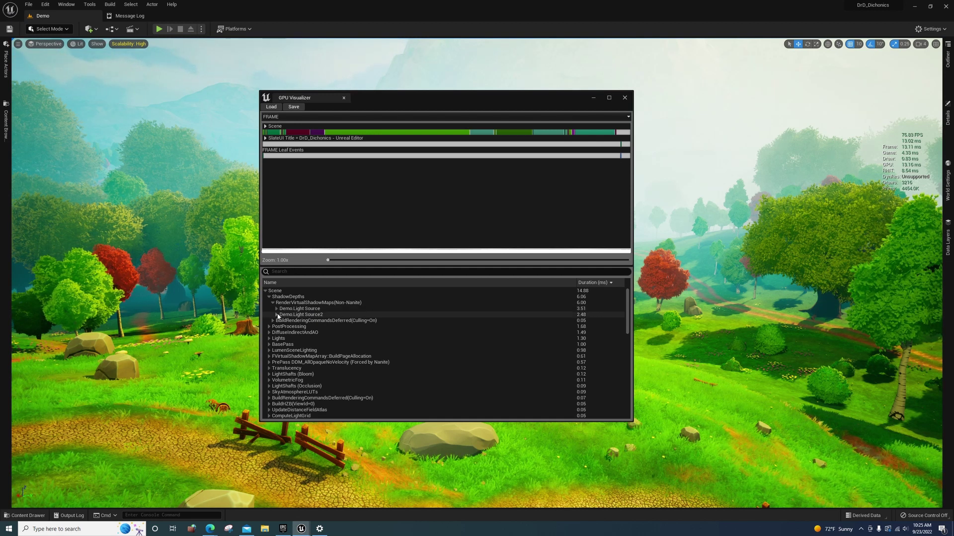
left_click(277, 315)
left_click(277, 315)
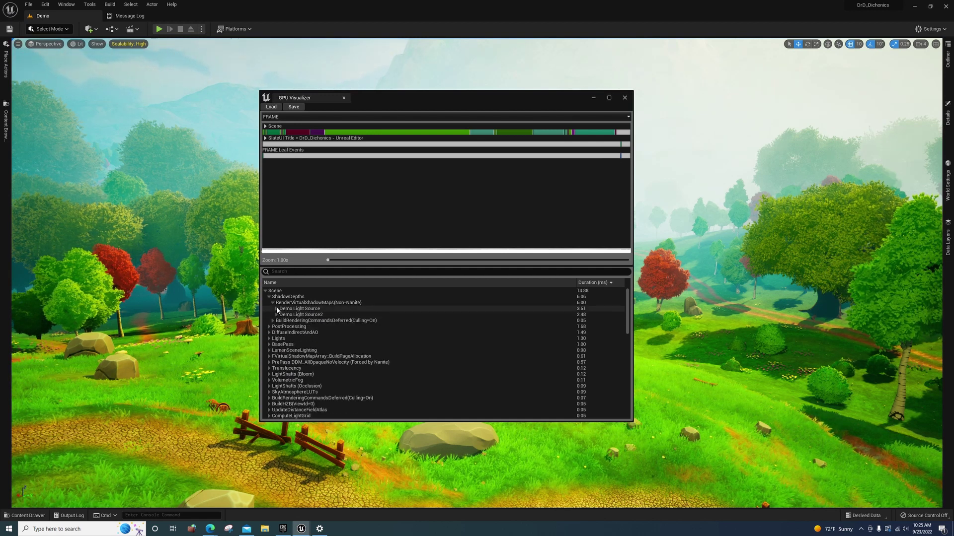
left_click(277, 309)
left_click(277, 309)
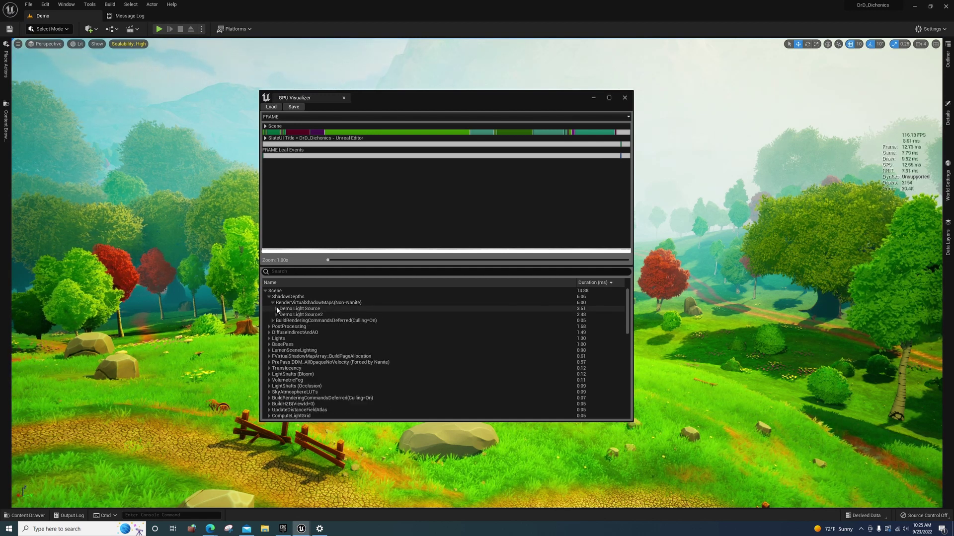
left_click(949, 74)
Step: Expand both light sources' shadow passes and select the first light's Rasterize row (3.39 ms)
left_click(948, 75)
left_click(948, 75)
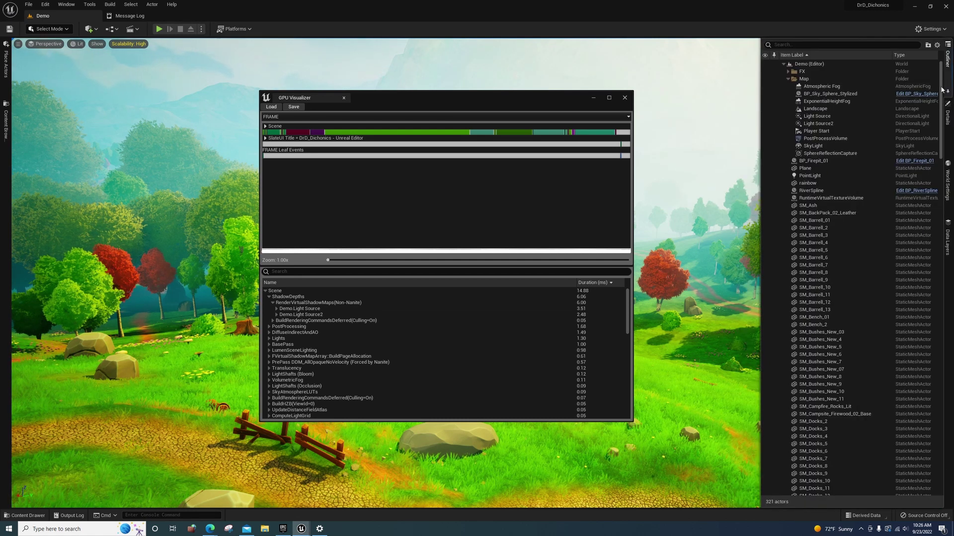
left_click(787, 80)
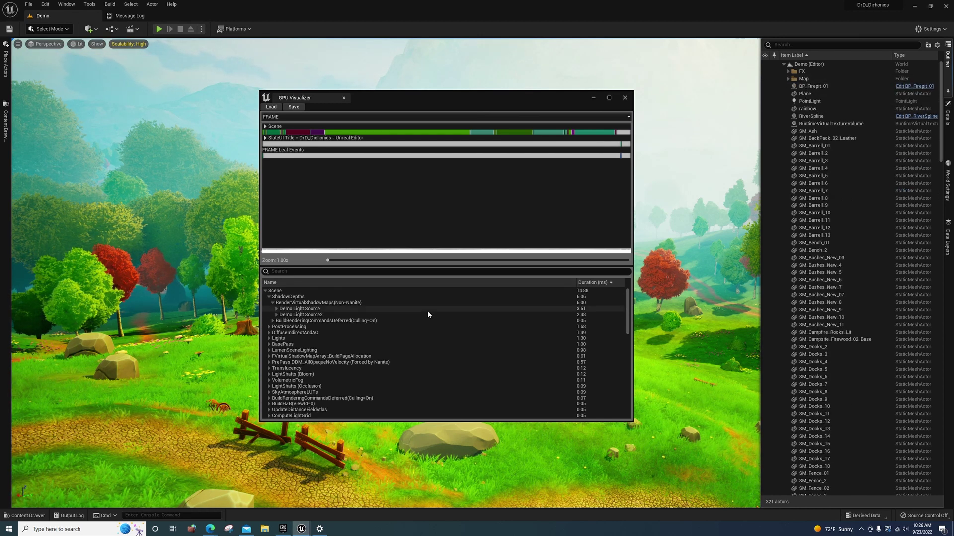
left_click(310, 315)
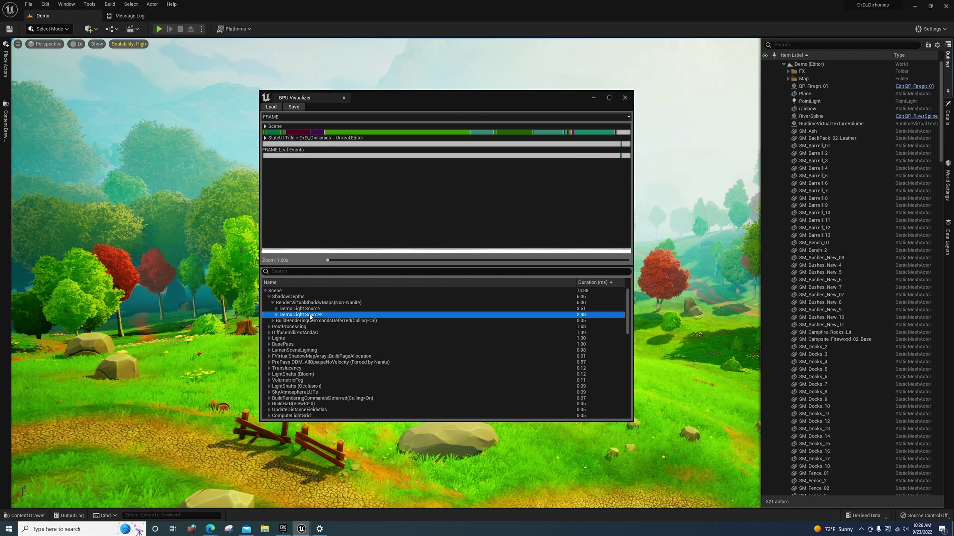
left_click(276, 310)
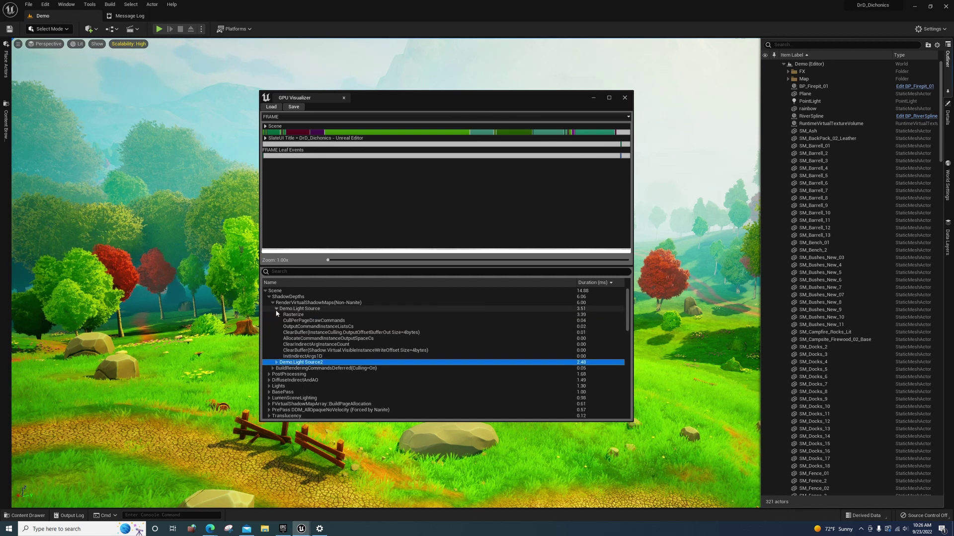
left_click(276, 362)
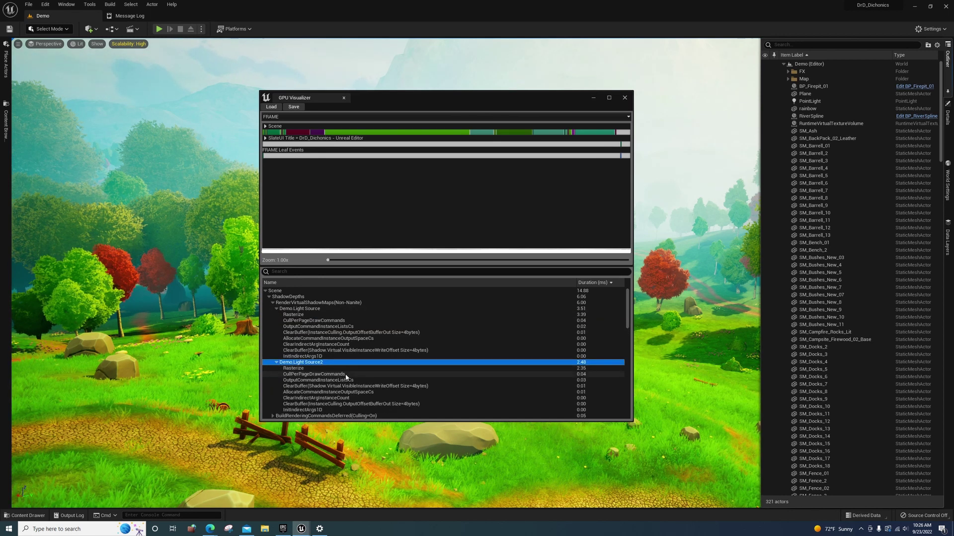
left_click(297, 316)
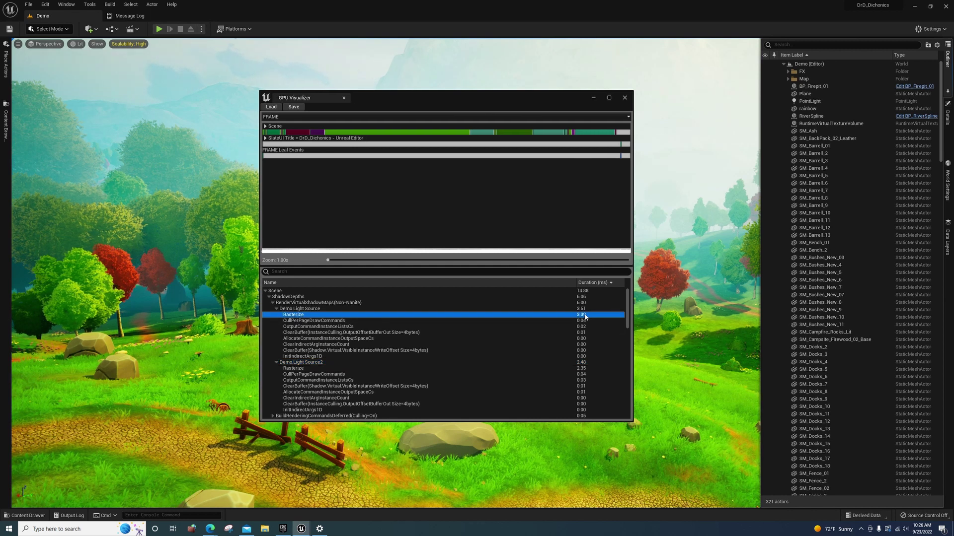
Step: Compare the two lights' Rasterize timings, 3.39 ms versus 2.35 ms
left_click(297, 369)
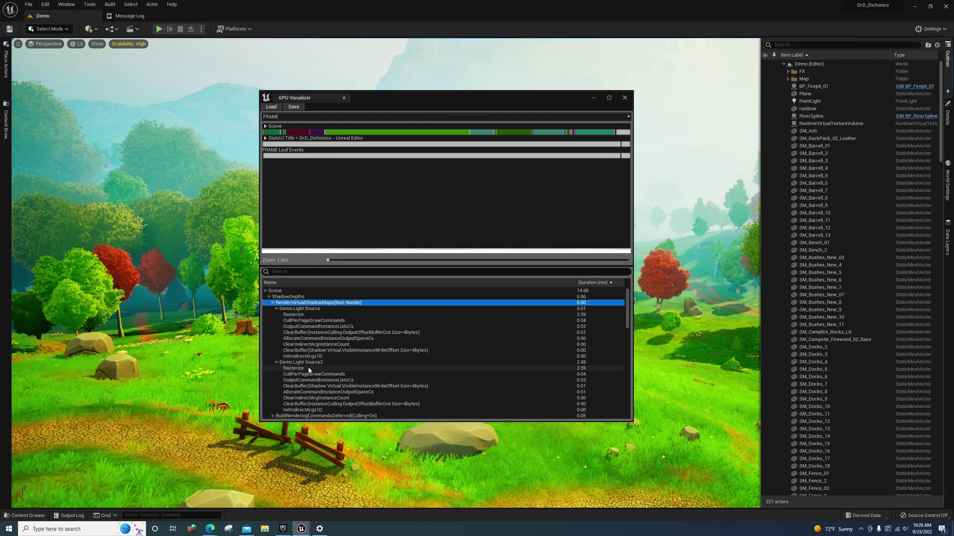
left_click(306, 315)
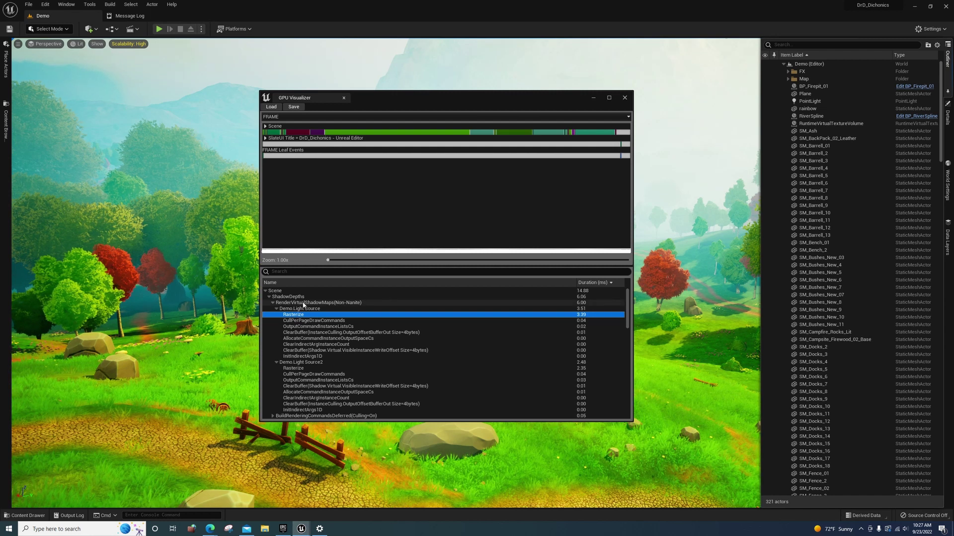
left_click(304, 368)
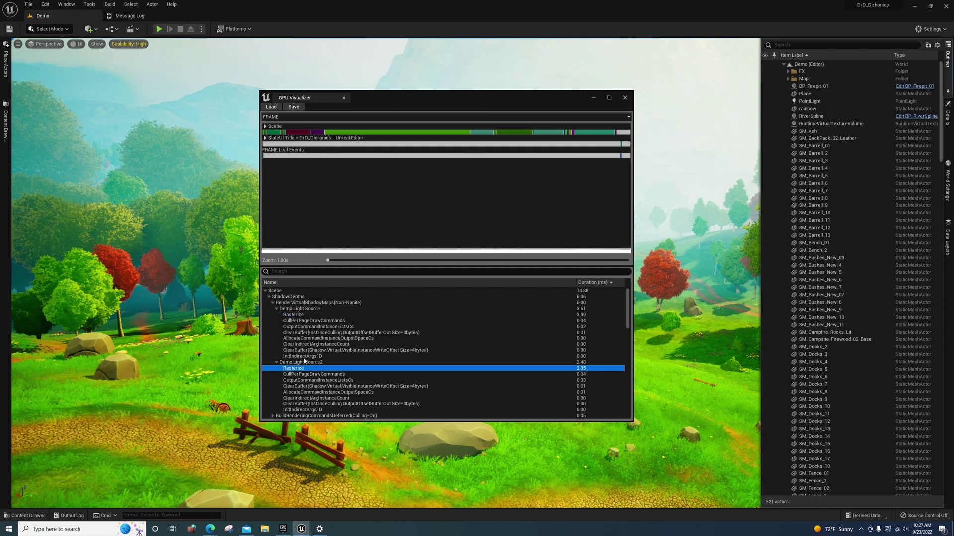
left_click(304, 314)
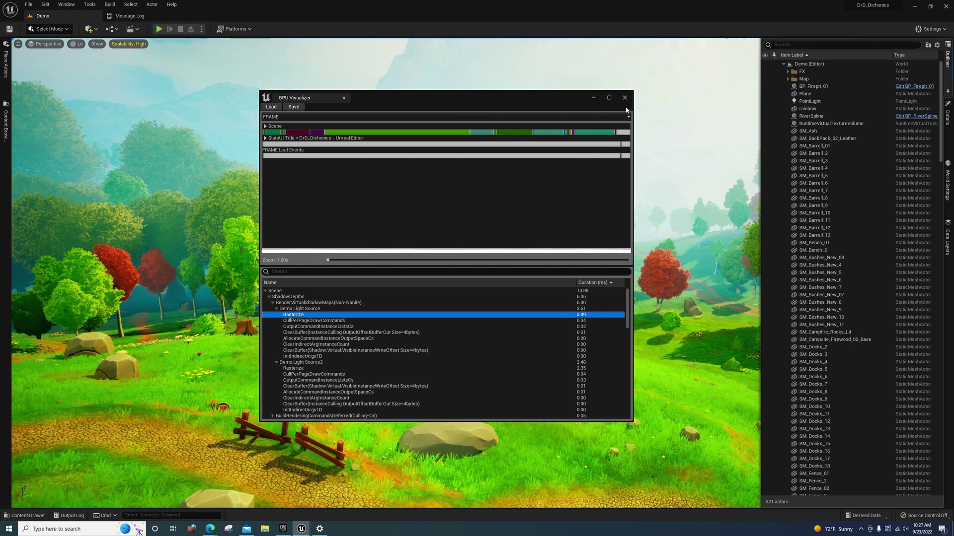
Step: Mark ShadowDepths on the GPU timeline, minimize the Visualizer, and open Project Settings
left_click(419, 132)
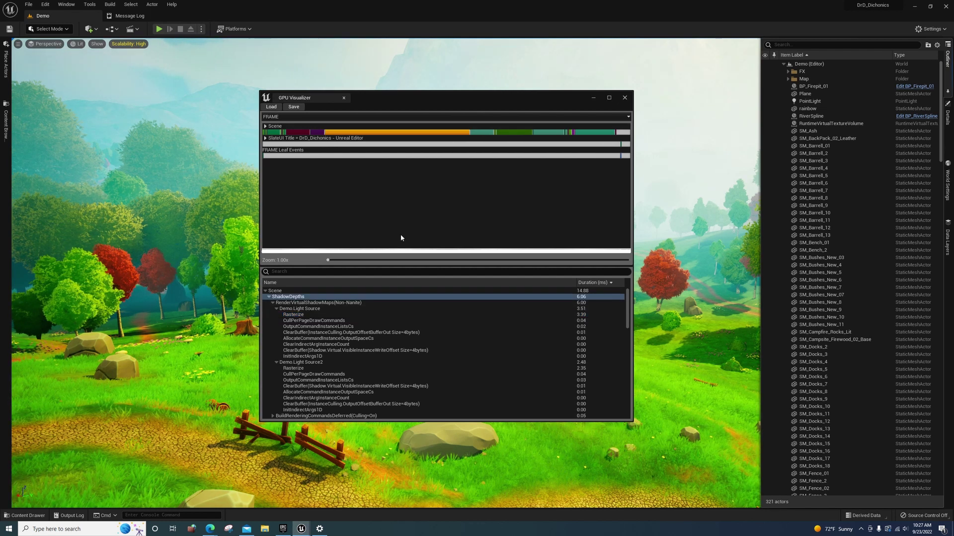
left_click(592, 99)
left_click(43, 5)
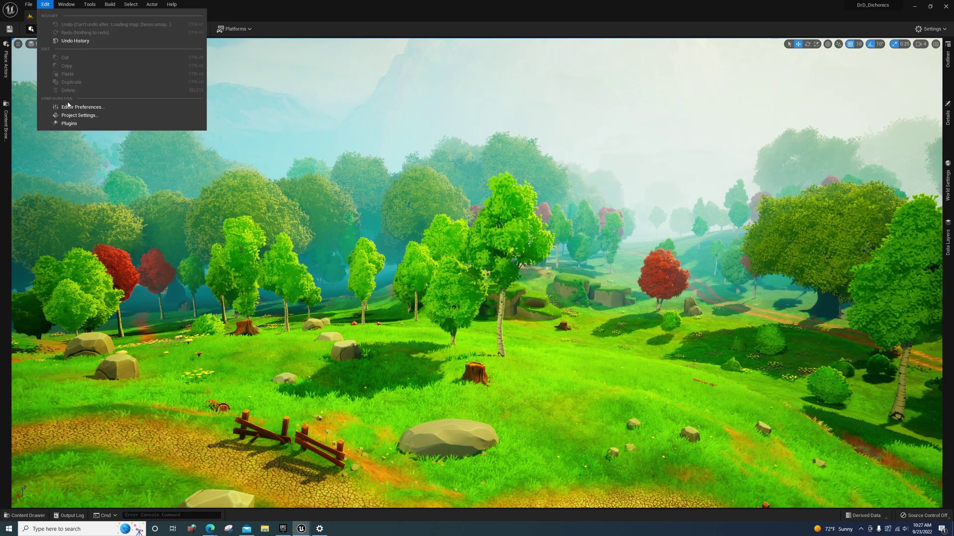
left_click(65, 119)
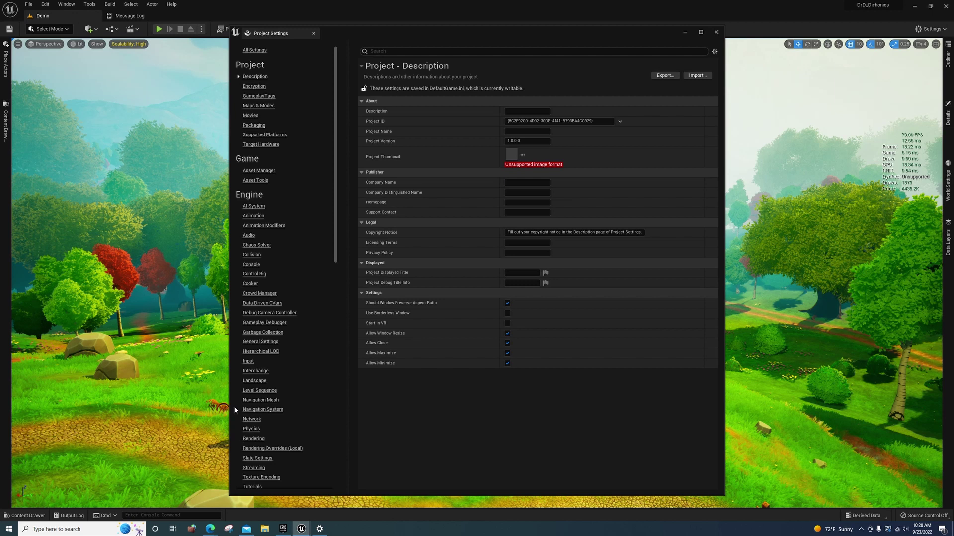
Step: Browse to the Engine – Rendering page and scroll through its settings
scroll(303, 381, "down", 10)
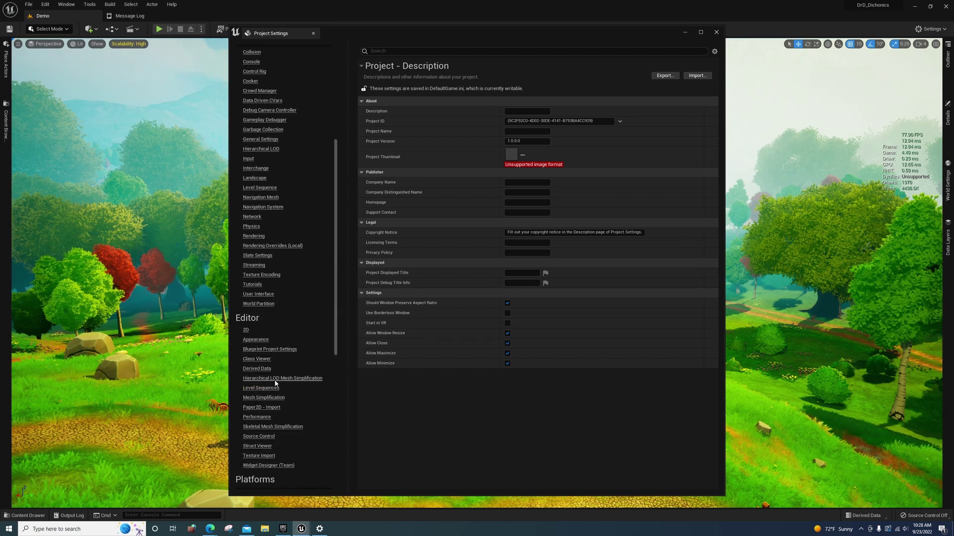
scroll(271, 397, "down", 5)
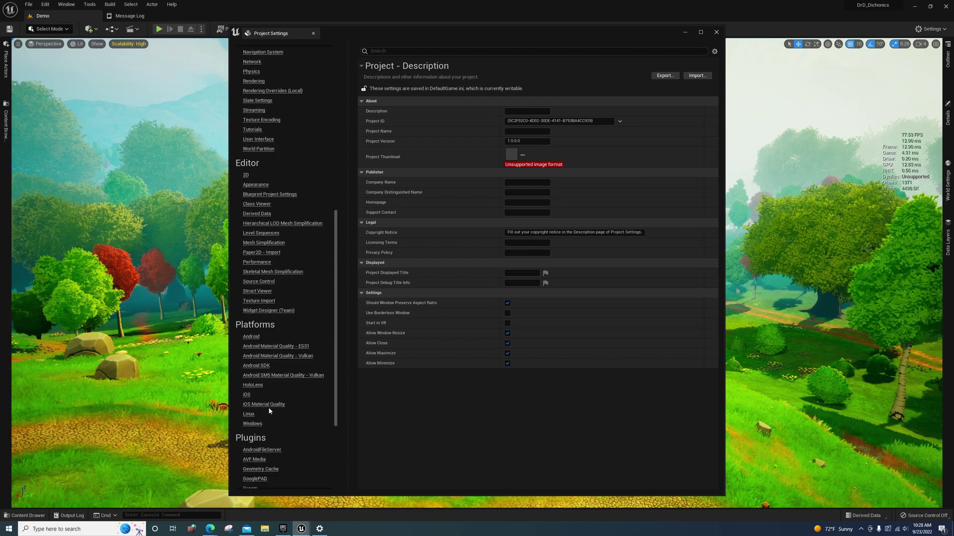
scroll(269, 408, "up", 6)
scroll(269, 407, "up", 5)
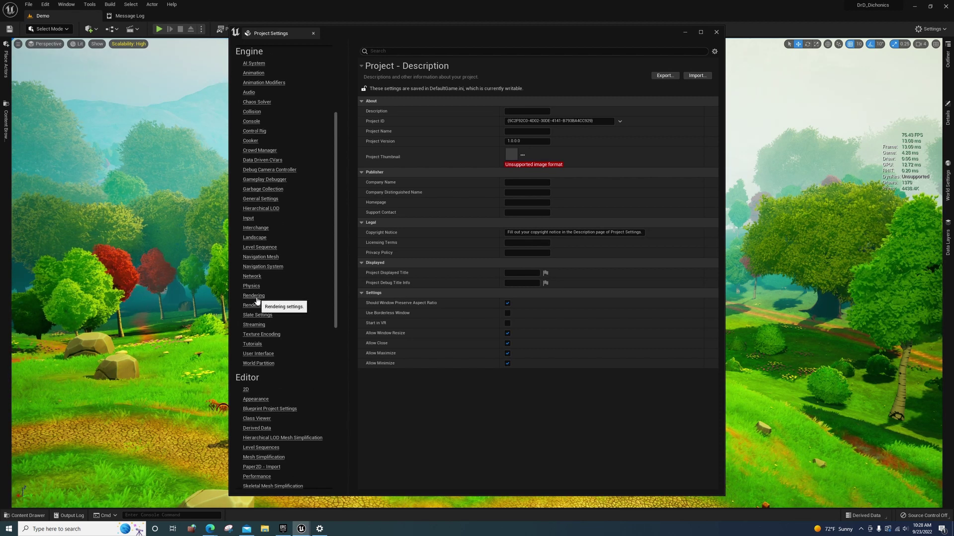
left_click(254, 296)
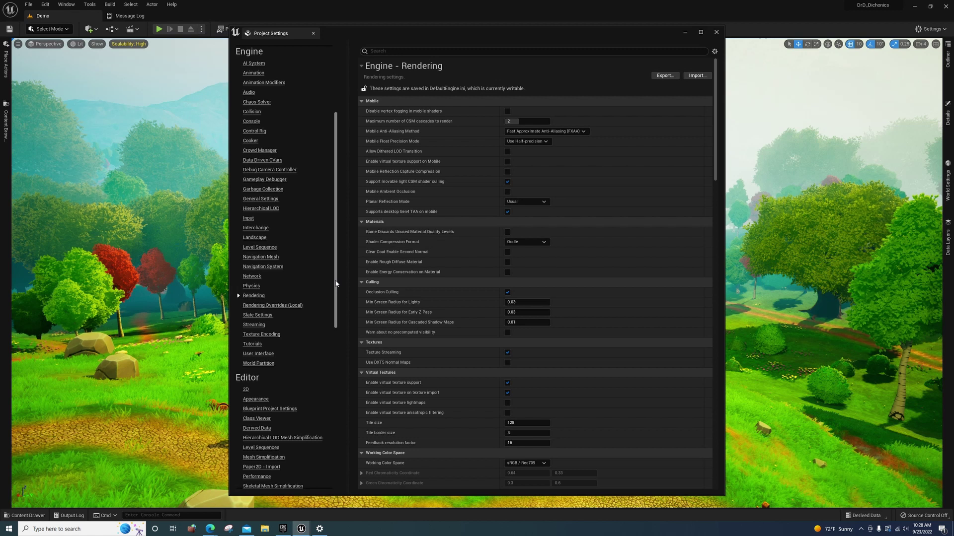
mouse_move(336, 285)
left_mouse_down()
mouse_move(337, 247)
mouse_move(337, 272)
left_mouse_up()
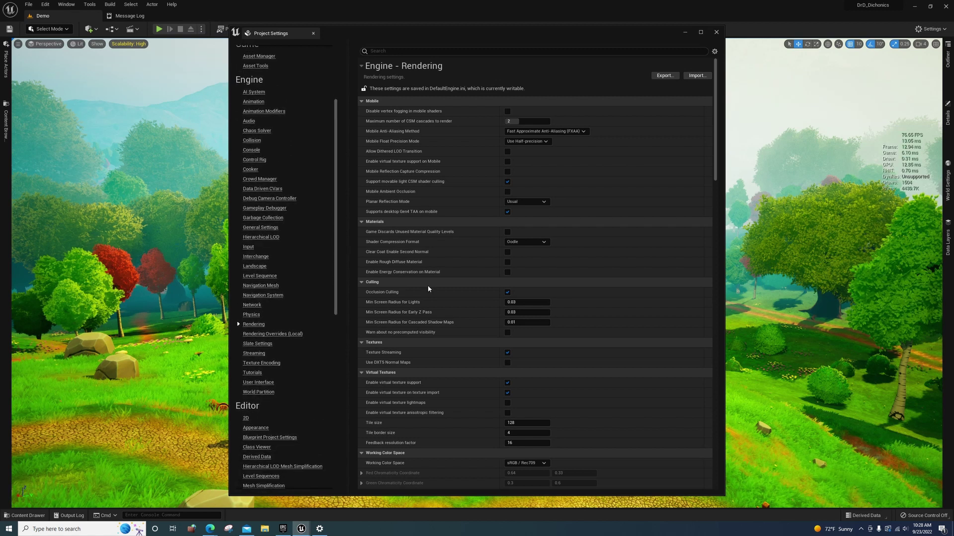
scroll(425, 284, "down", 4)
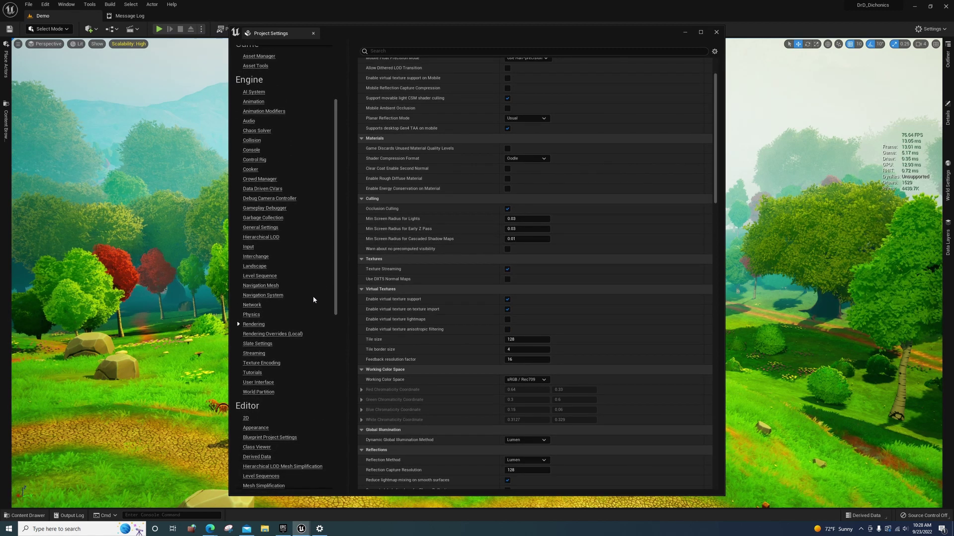
Step: Hide Project Settings and fly through the meadow toward the large central tree, watching the ~71 FPS stats
left_click(685, 33)
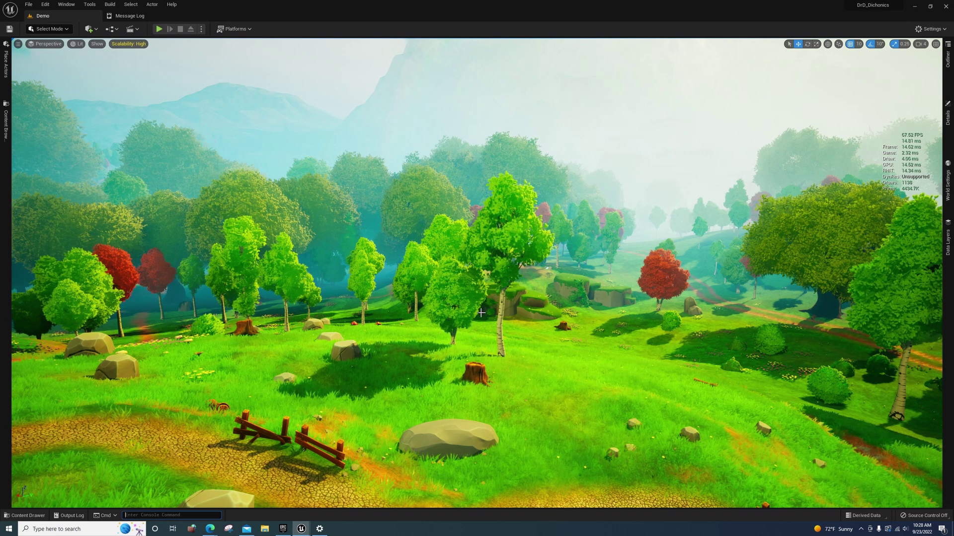
key("grave")
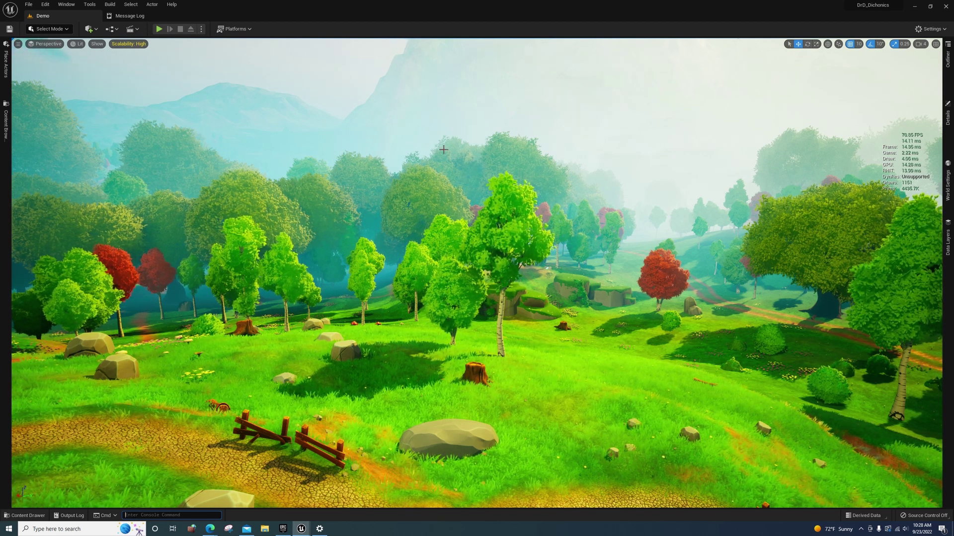
left_click_drag(420, 143, 377, 84)
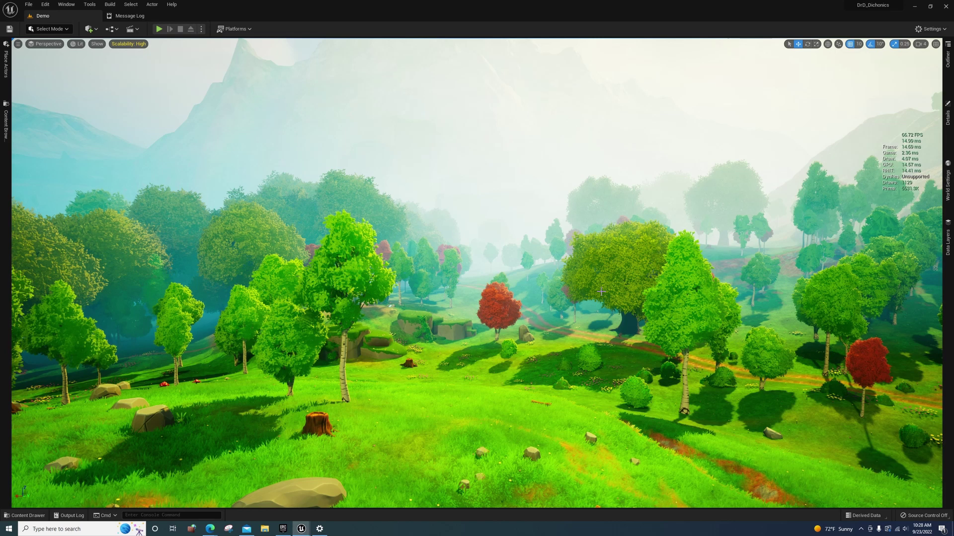
left_click_drag(621, 250, 545, 251)
key("Up")
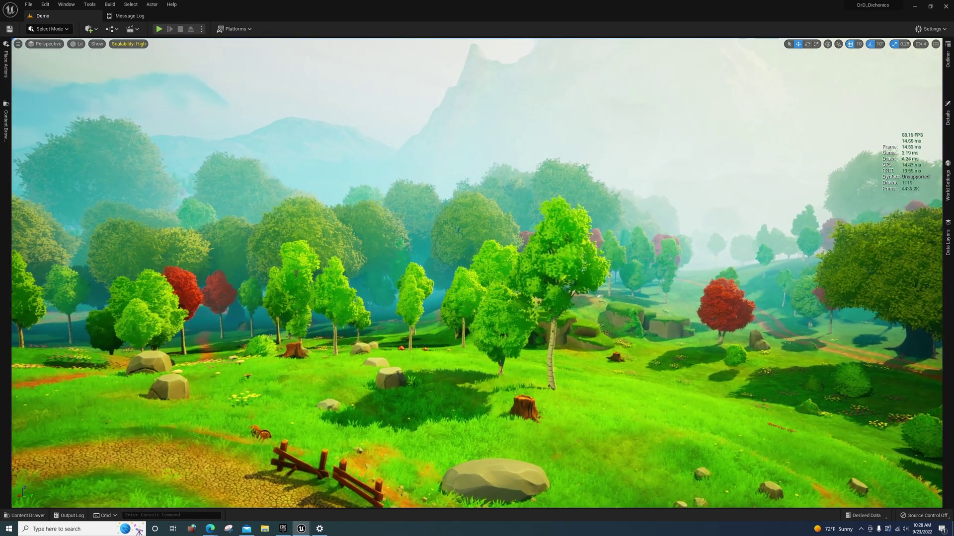
key("Up")
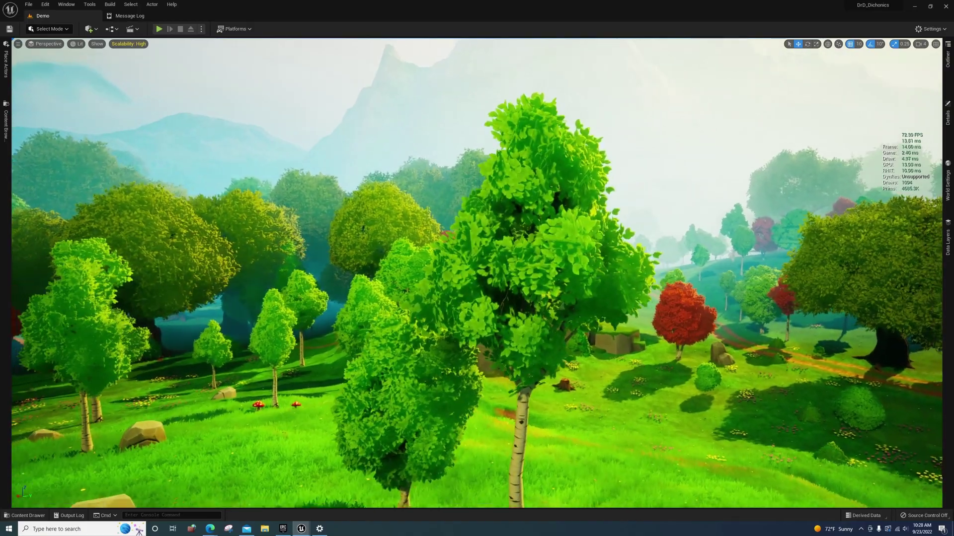
key("Down")
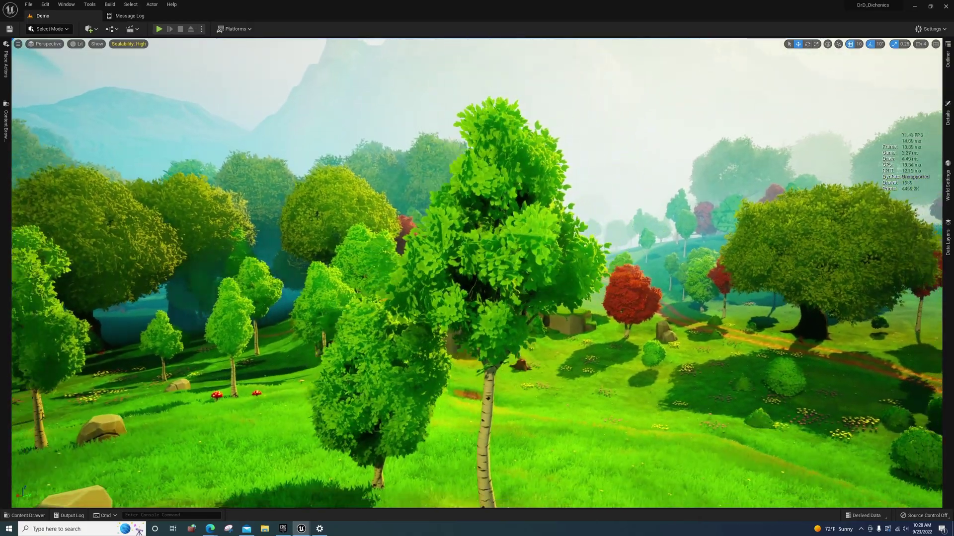
key("Up")
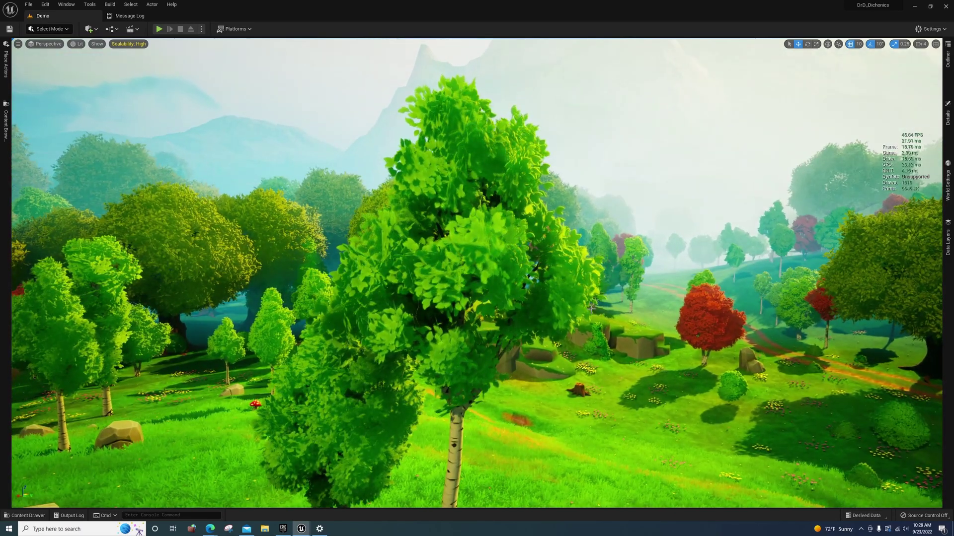
key("Down")
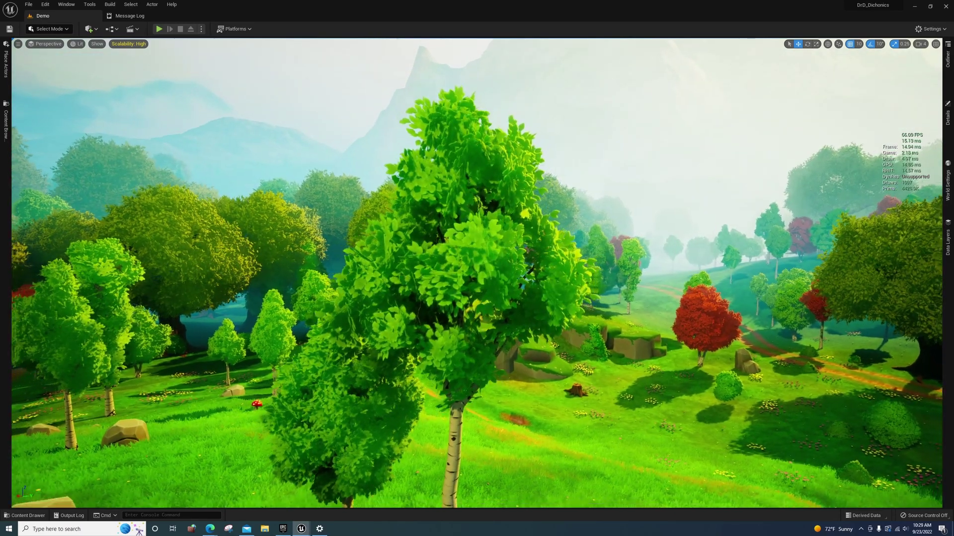
key("Down")
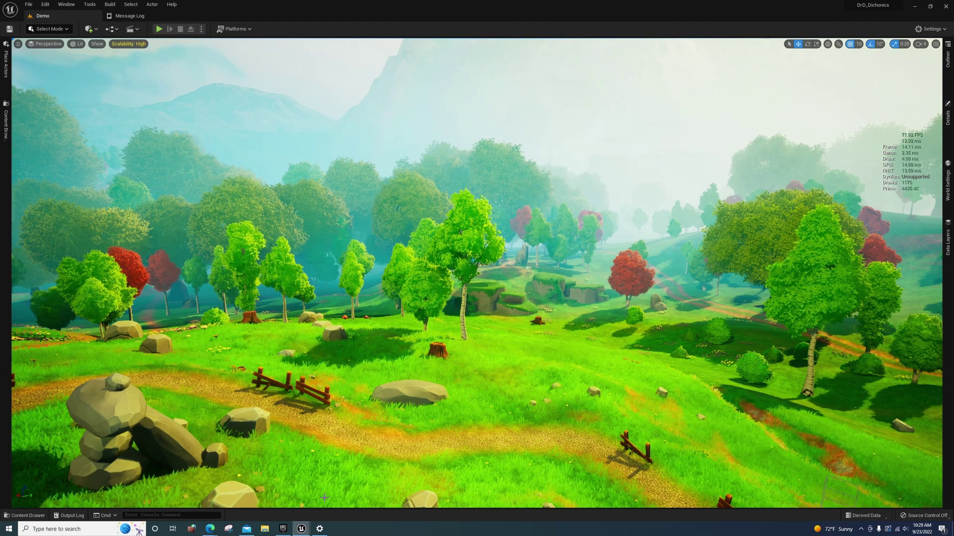
mouse_move(303, 534)
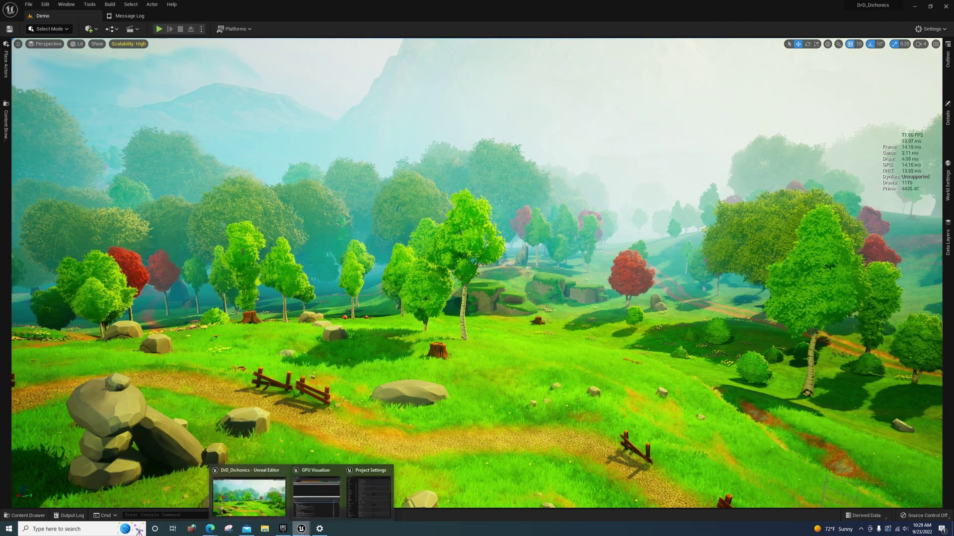
Step: Back the camera away from the tree, with the meadow holding at about 71 FPS
key("Down")
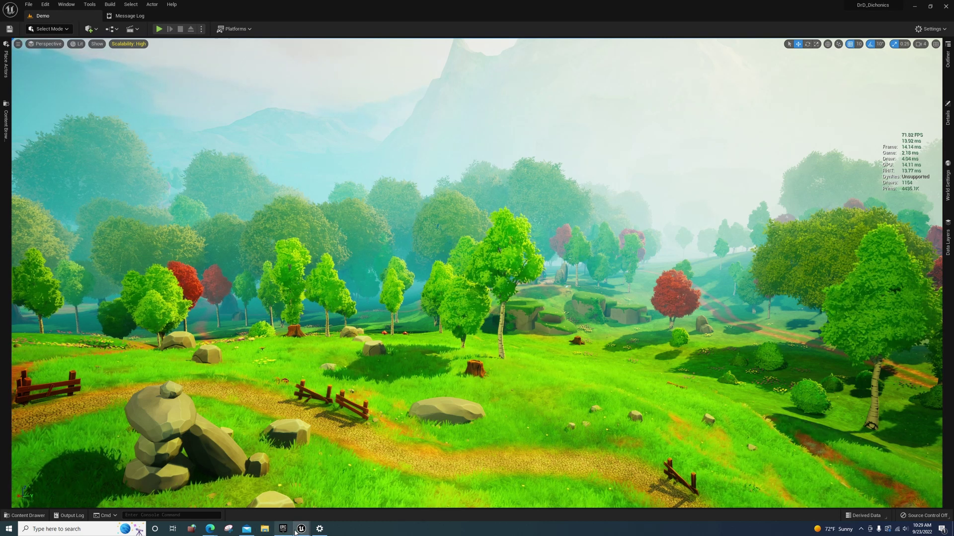
Step: Restore Project Settings and reopen the GPU Visualizer showing ShadowDepths at 6.06 ms of 14.88 ms
left_click(353, 496)
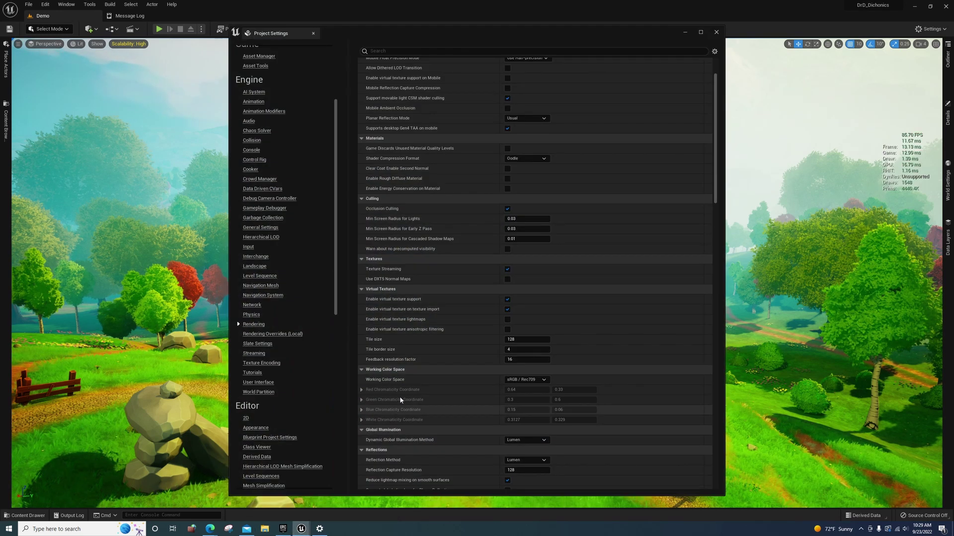
left_click_drag(337, 284, 337, 311)
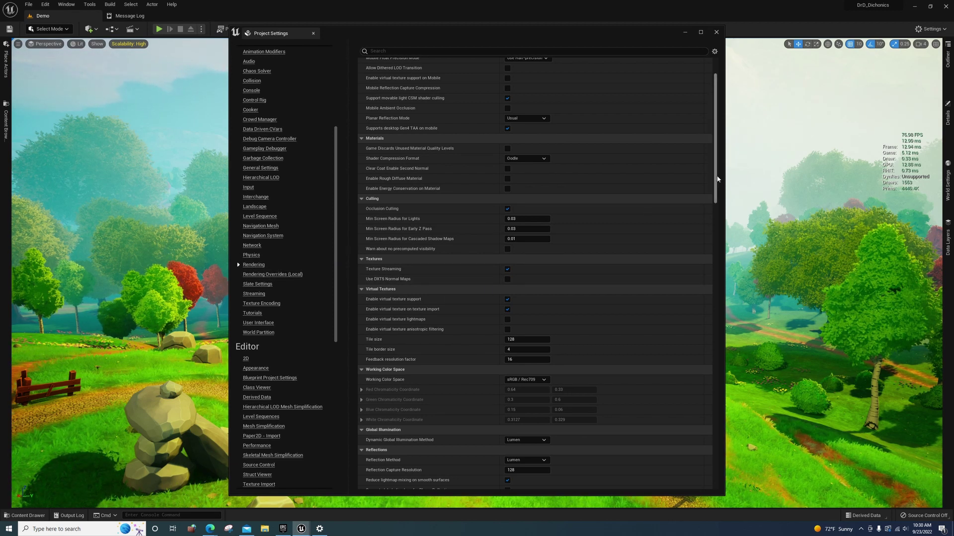
left_click_drag(718, 180, 719, 193)
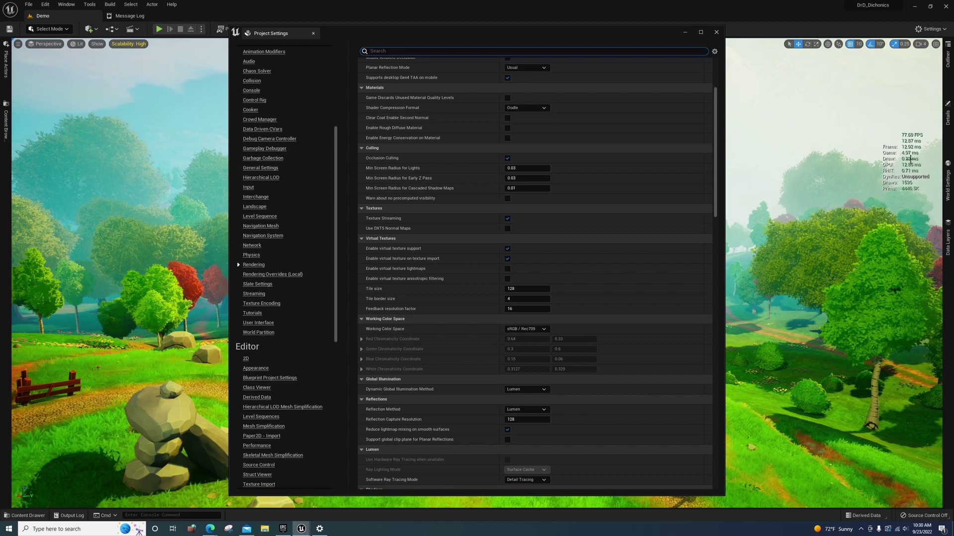
left_click(683, 33)
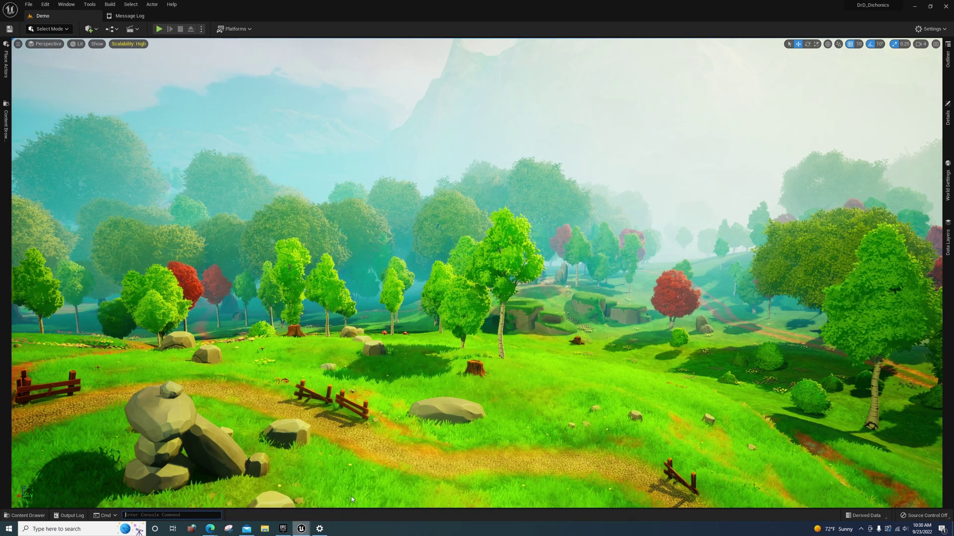
left_click(318, 518)
key("ctrl+shift+comma")
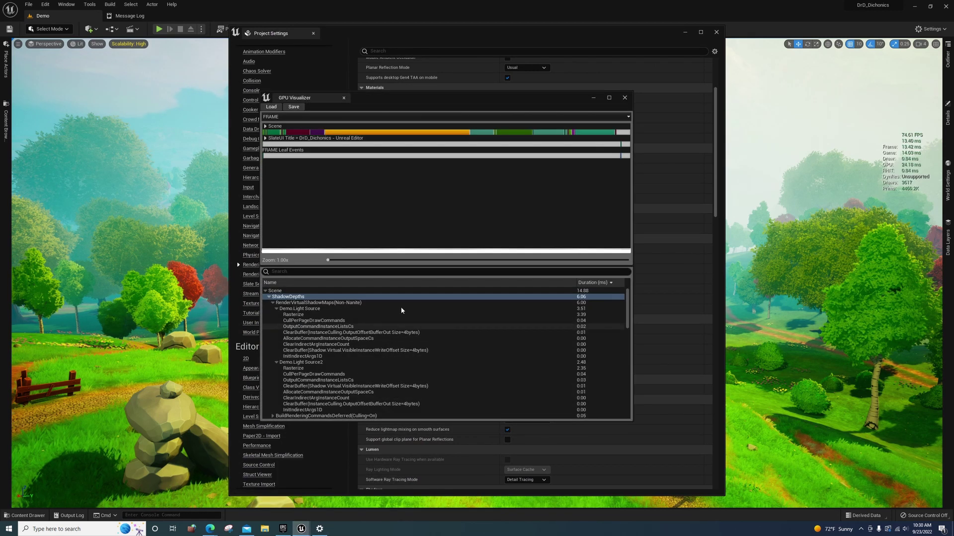
Step: Select the shadow-depth Rasterize row, then minimize the GPU Visualizer
left_click(528, 316)
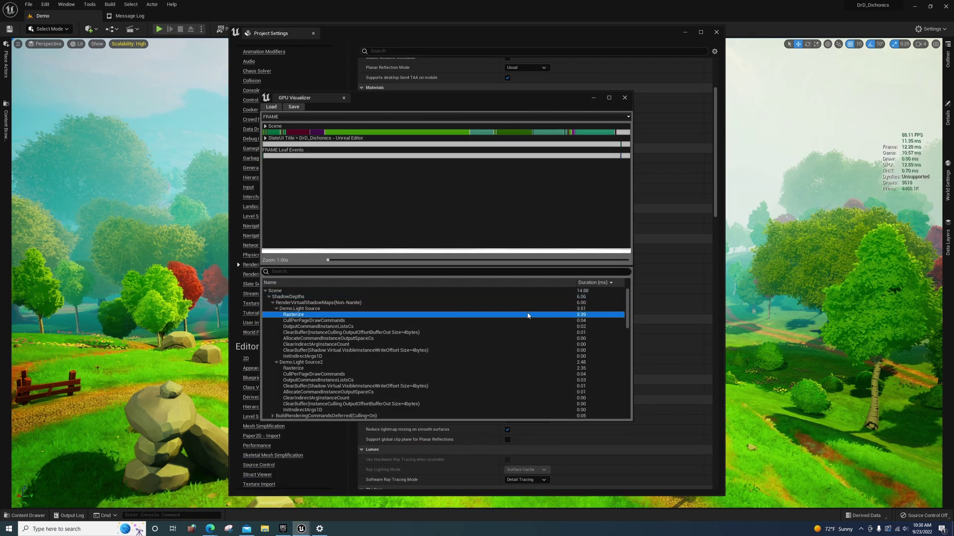
left_click(592, 98)
Step: In Rendering > Shadows, set Shadow Map Method to Shadow Maps
scroll(331, 271, "down", 3)
scroll(331, 271, "up", 2)
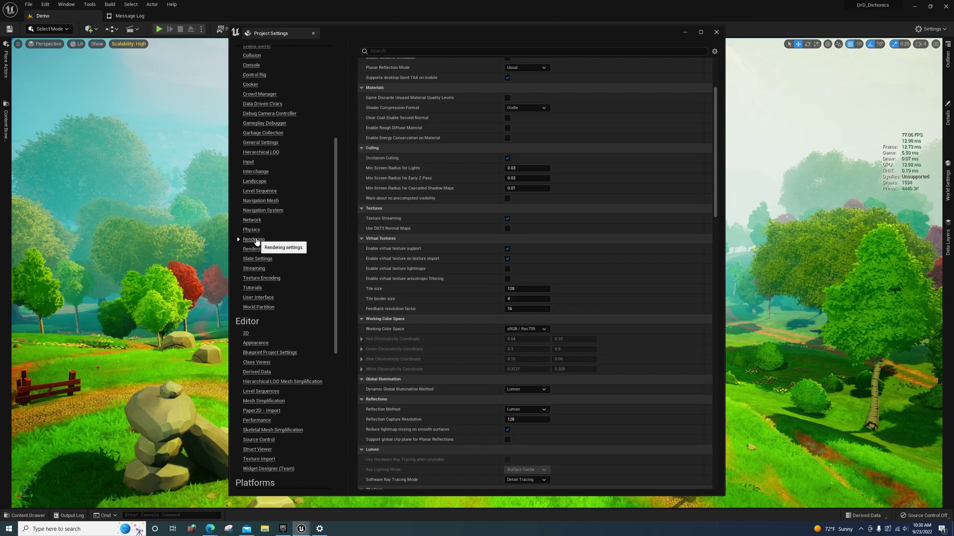
scroll(434, 236, "down", 2)
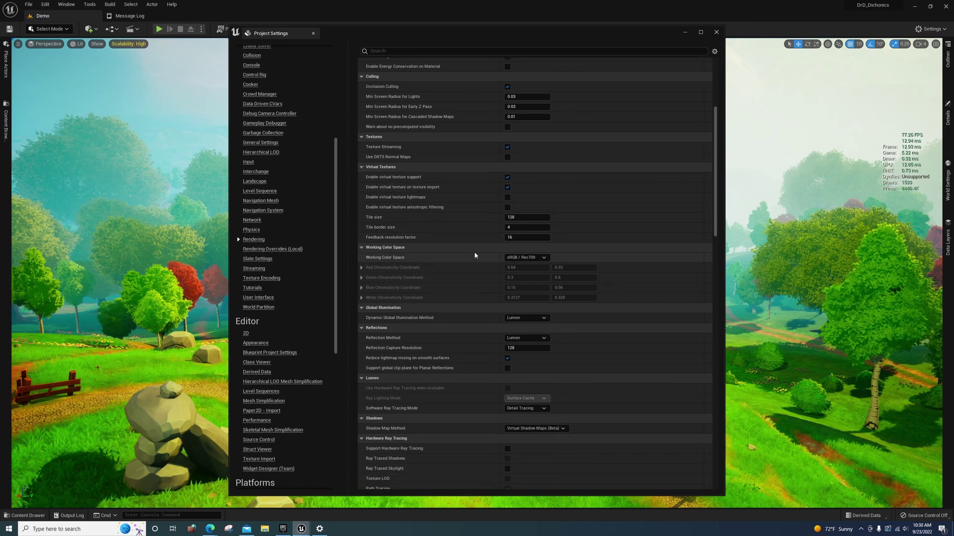
scroll(472, 251, "down", 2)
left_click(531, 357)
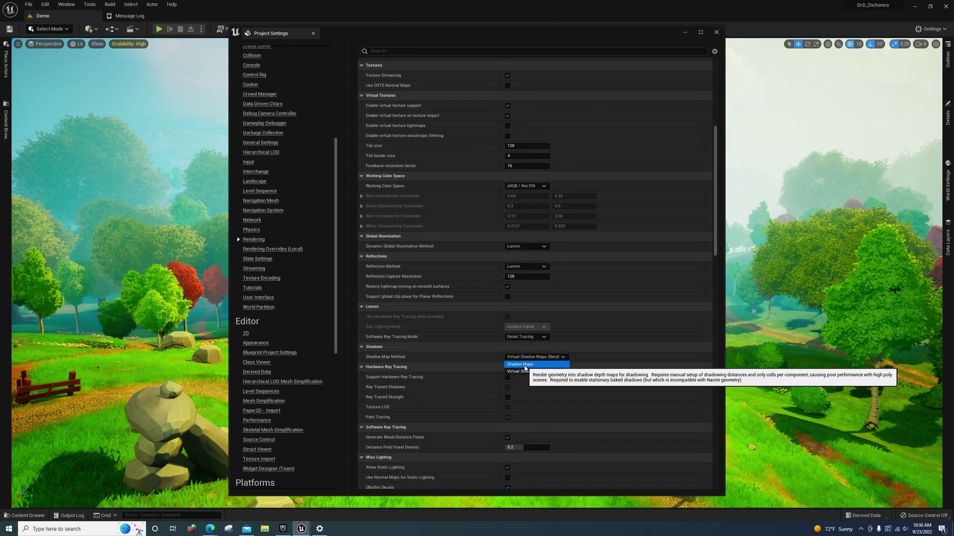
left_click(527, 369)
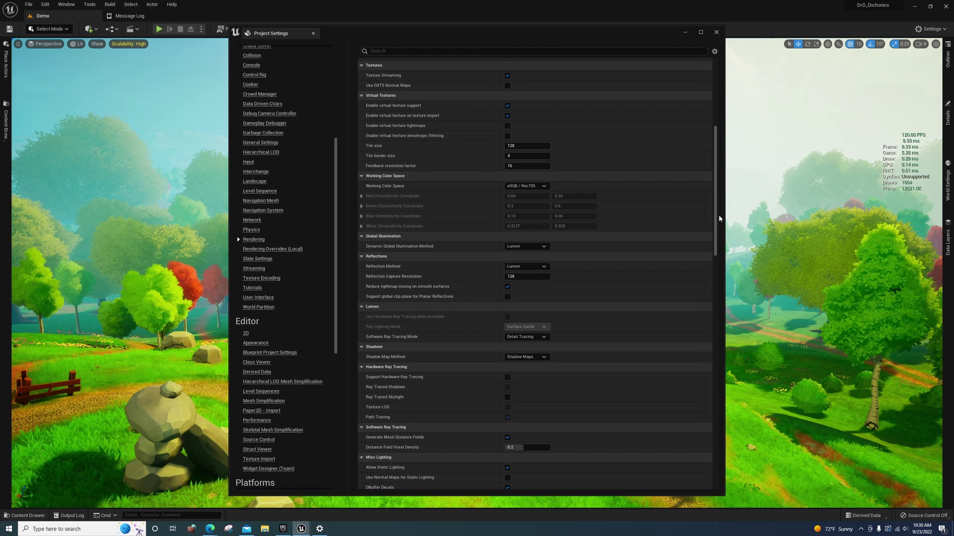
Step: Try Virtual Shadow Maps (Beta), then set Shadow Map Method back to Shadow Maps
scroll(716, 220, "down", 1)
scroll(716, 220, "down", 1)
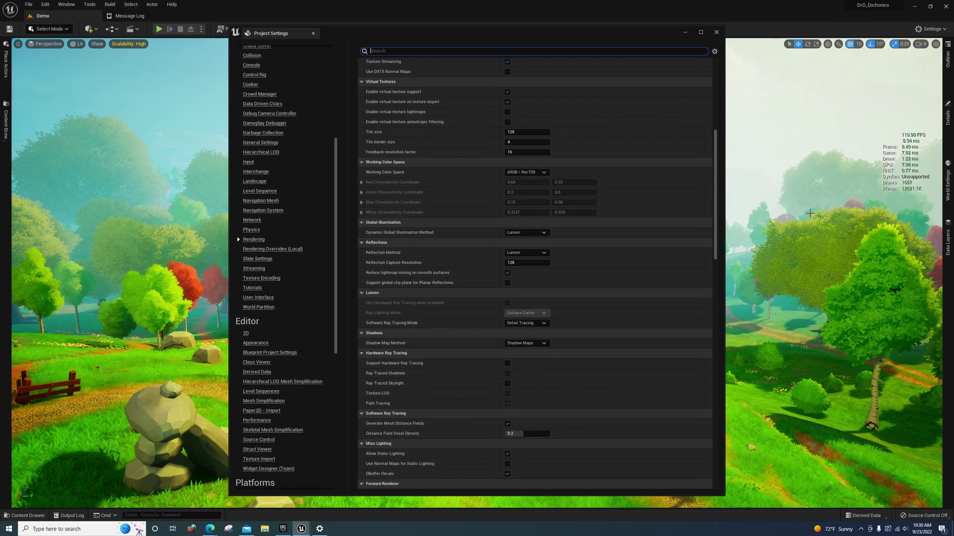
left_click(532, 344)
left_click(529, 358)
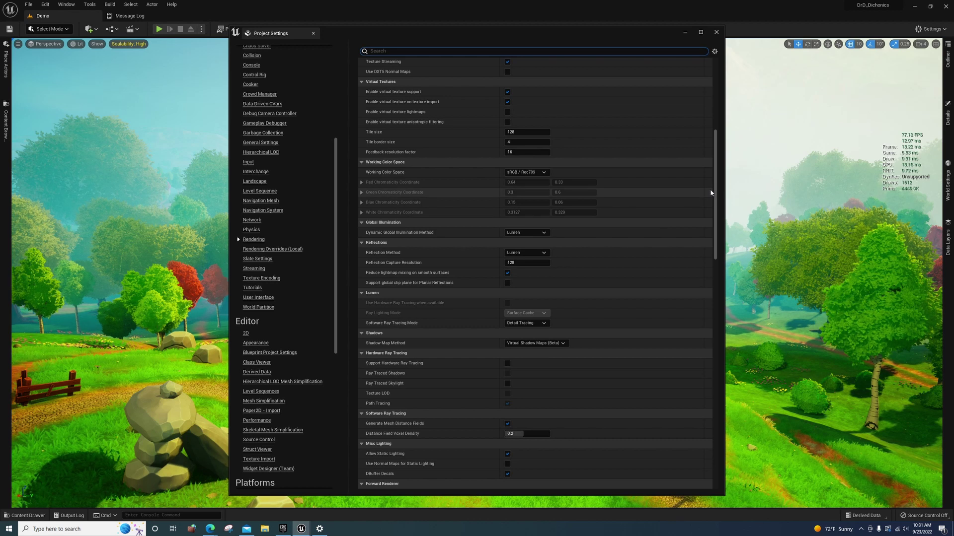
left_click(549, 343)
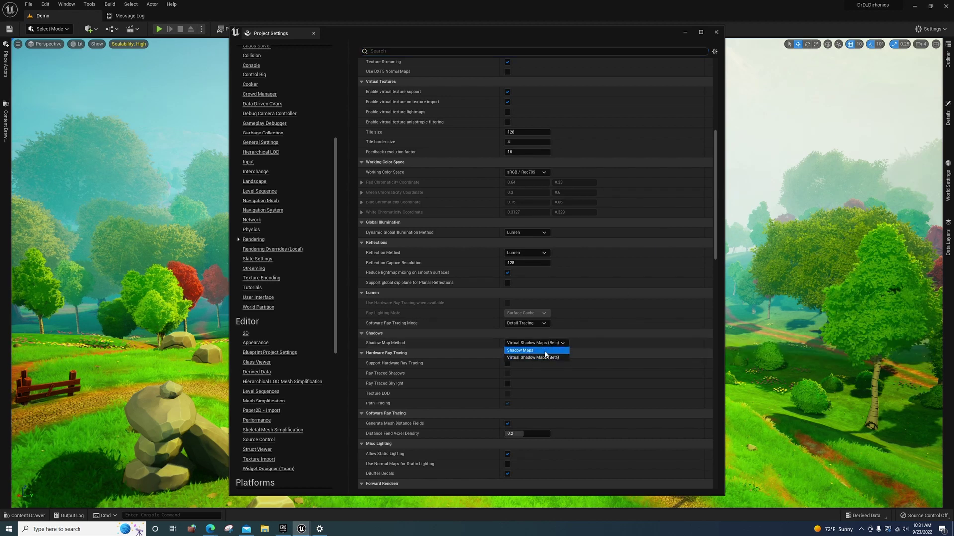
left_click(544, 351)
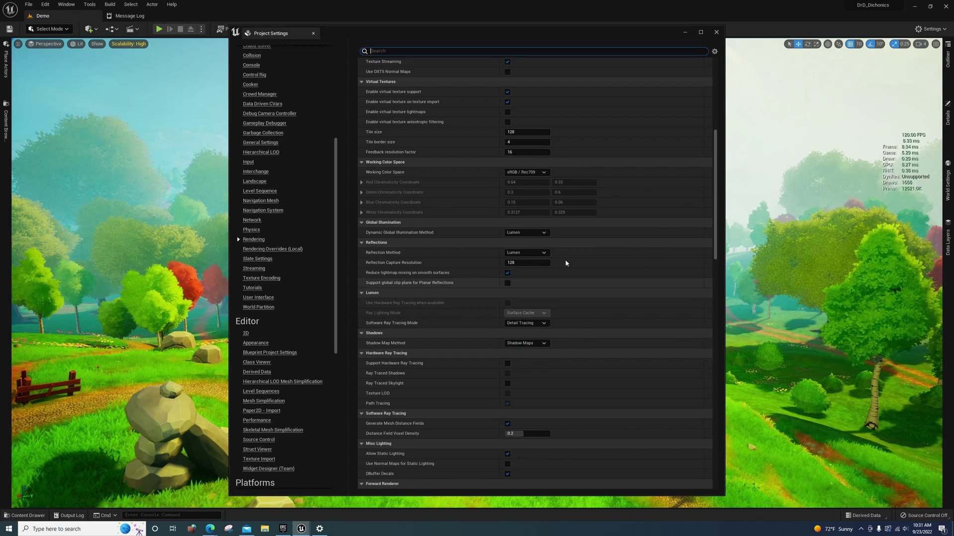
Step: Move Project Settings aside to reveal the viewport and switch to Virtual Shadow Maps (Beta)
left_click_drag(590, 35, 667, 376)
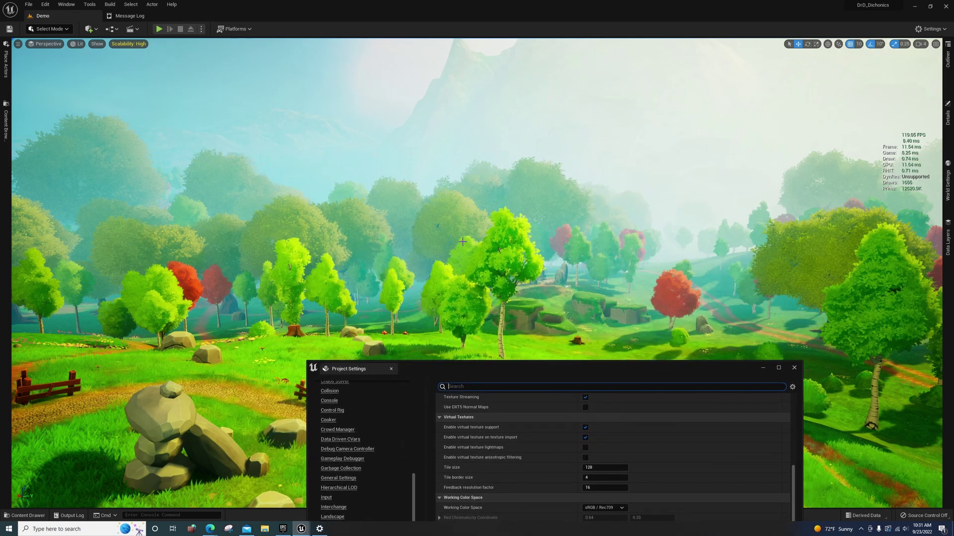
left_click_drag(474, 368, 556, 92)
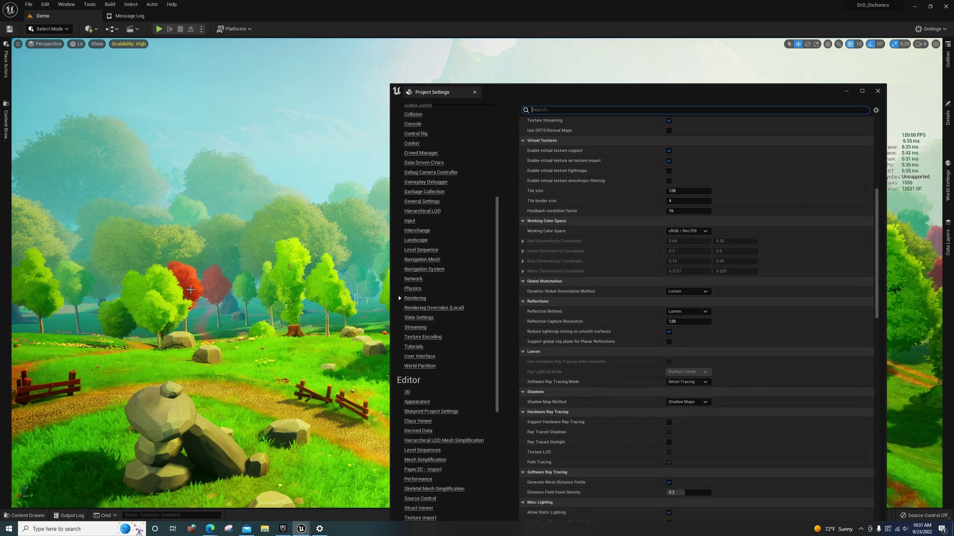
left_click(691, 401)
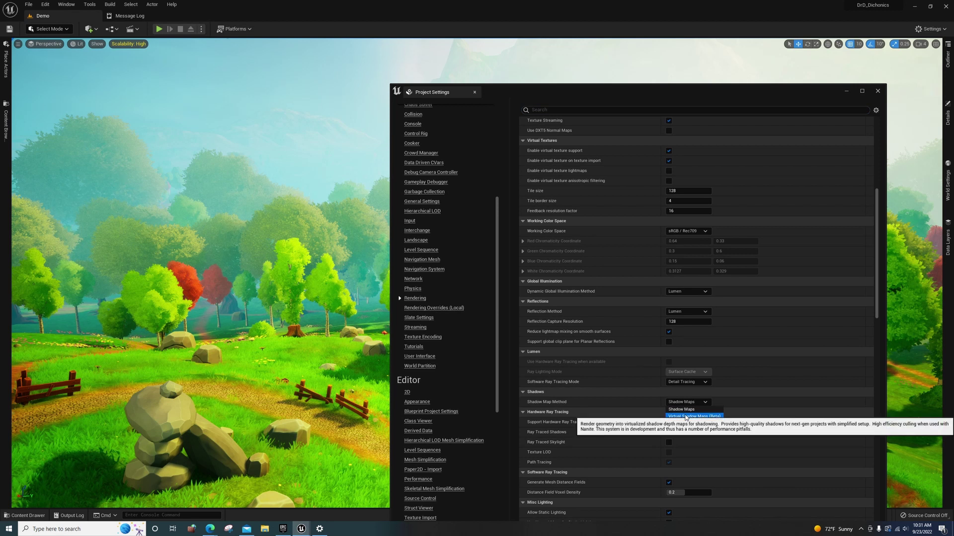
left_click(686, 417)
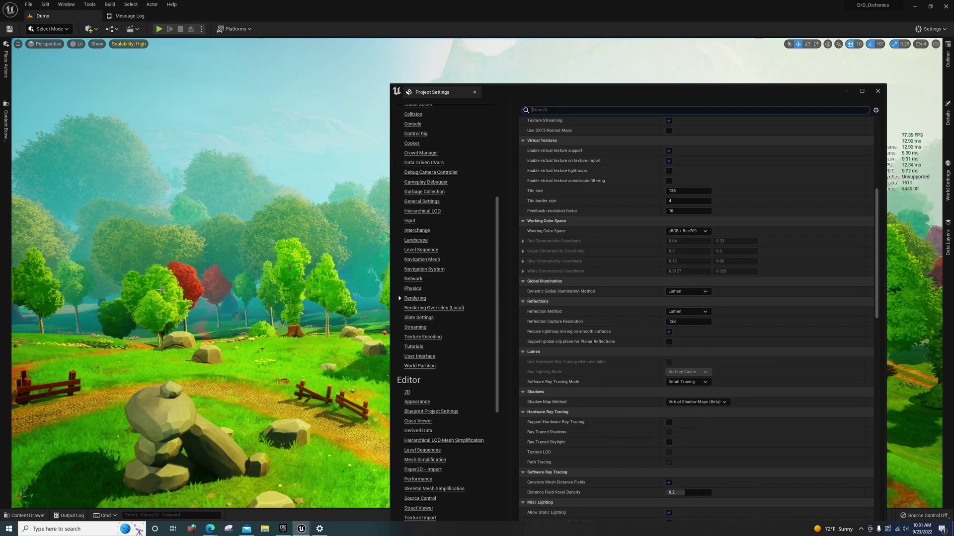
Step: Return Shadow Map Method to Shadow Maps and close Project Settings
left_click(698, 402)
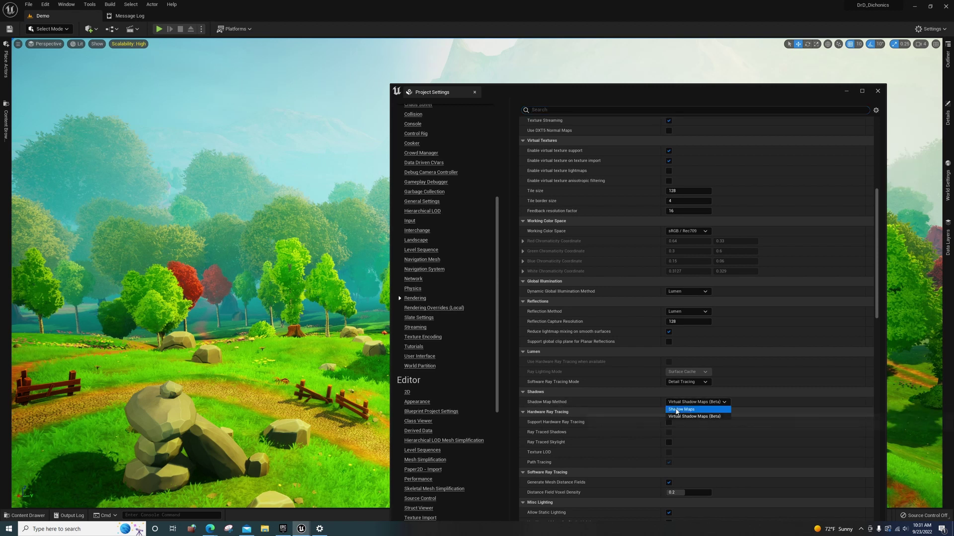
left_click(685, 409)
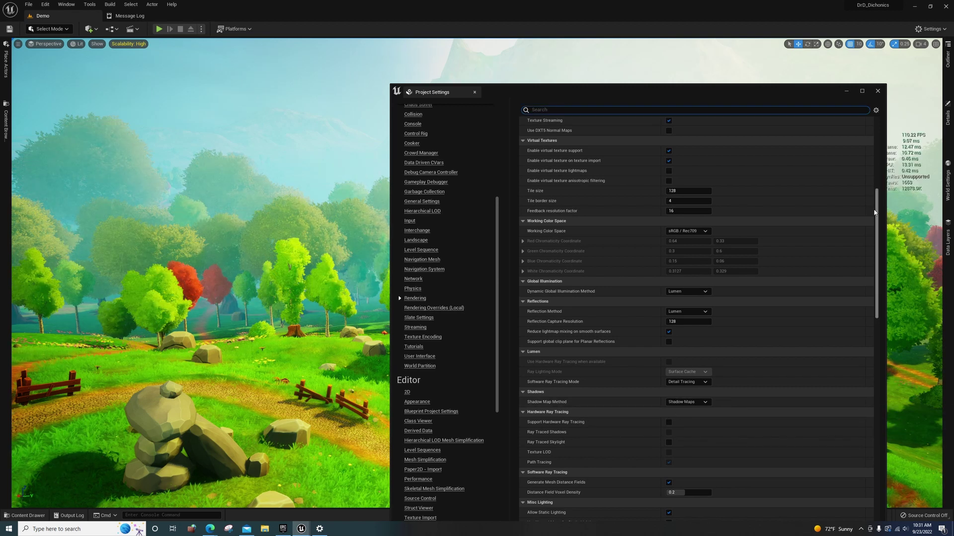
left_click(878, 92)
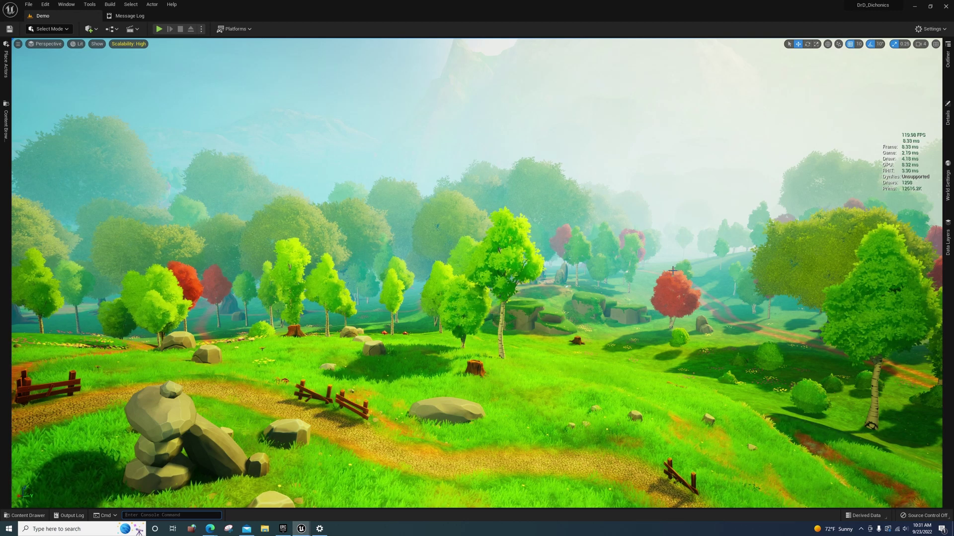
Step: Fly the camera forward and steer it over the forest above the dirt path
key("w")
right_click_drag(677, 262, 648, 293)
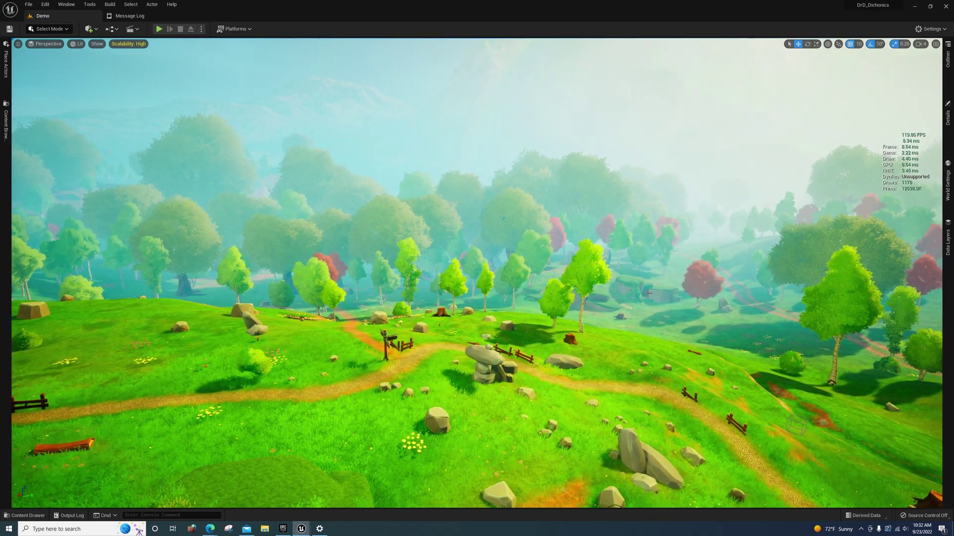